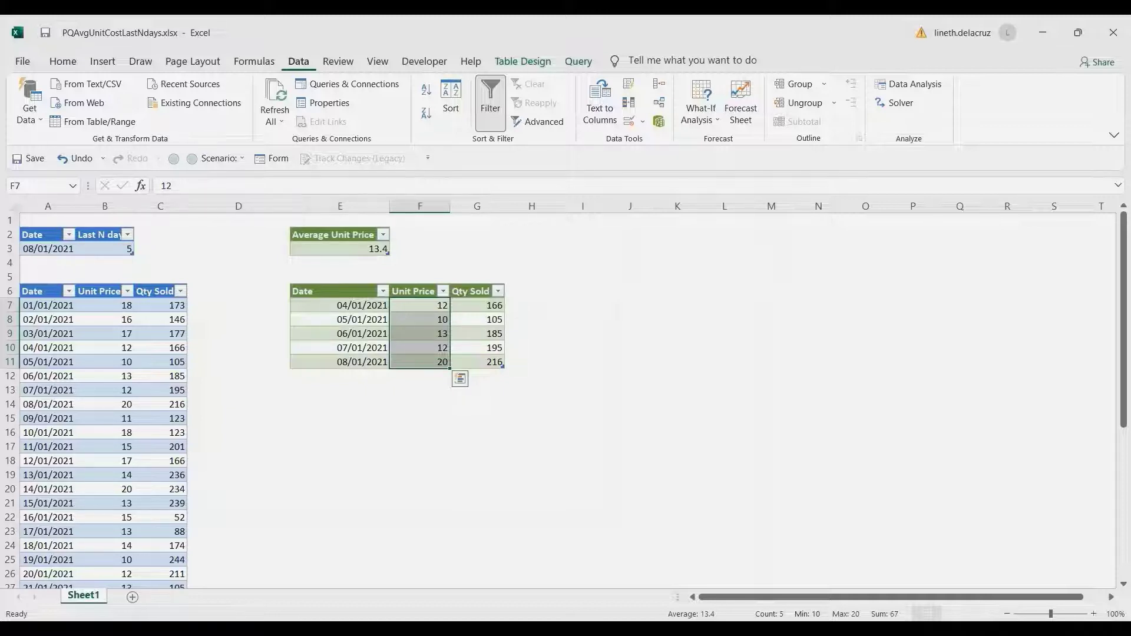
Set the date in cell A3 of the criteria table to 07/01/2021
left_click(48, 248)
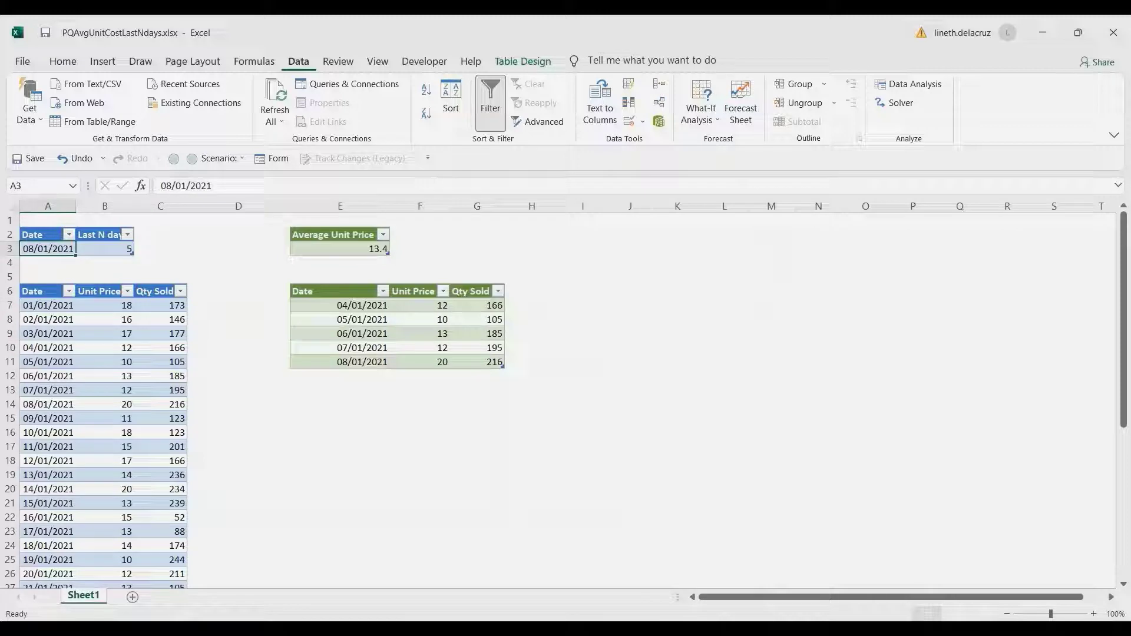
left_click(171, 185)
key("BackSpace")
type("7")
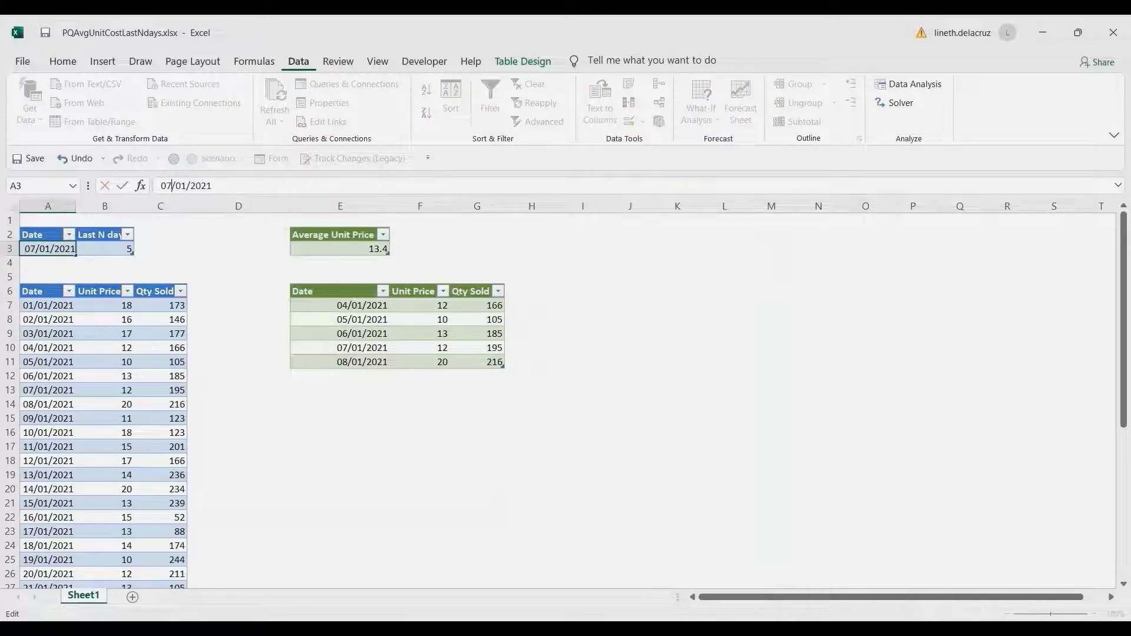
key("Return")
Set Last N days in the criteria table to 4 and refresh all queries
left_click(104, 249)
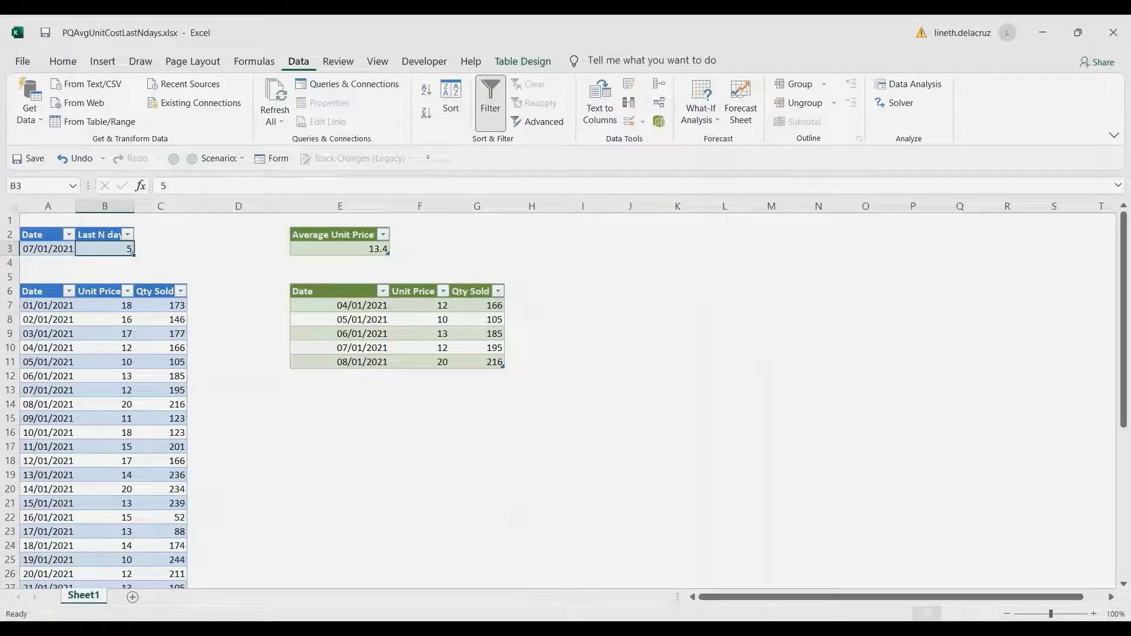
type("4")
key("Return")
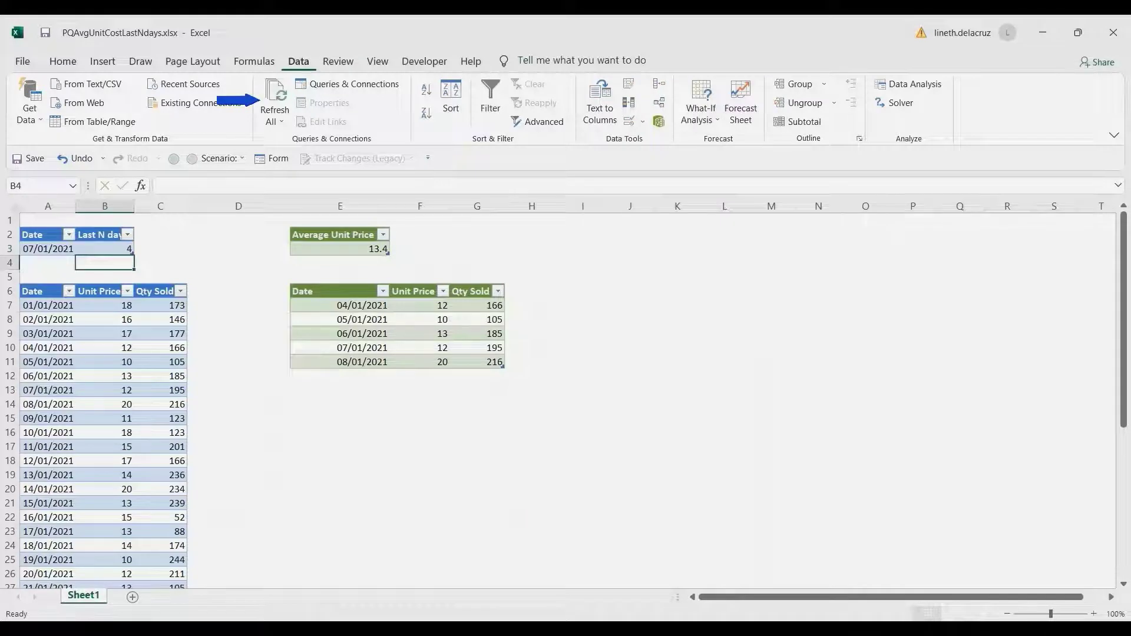
left_click(275, 97)
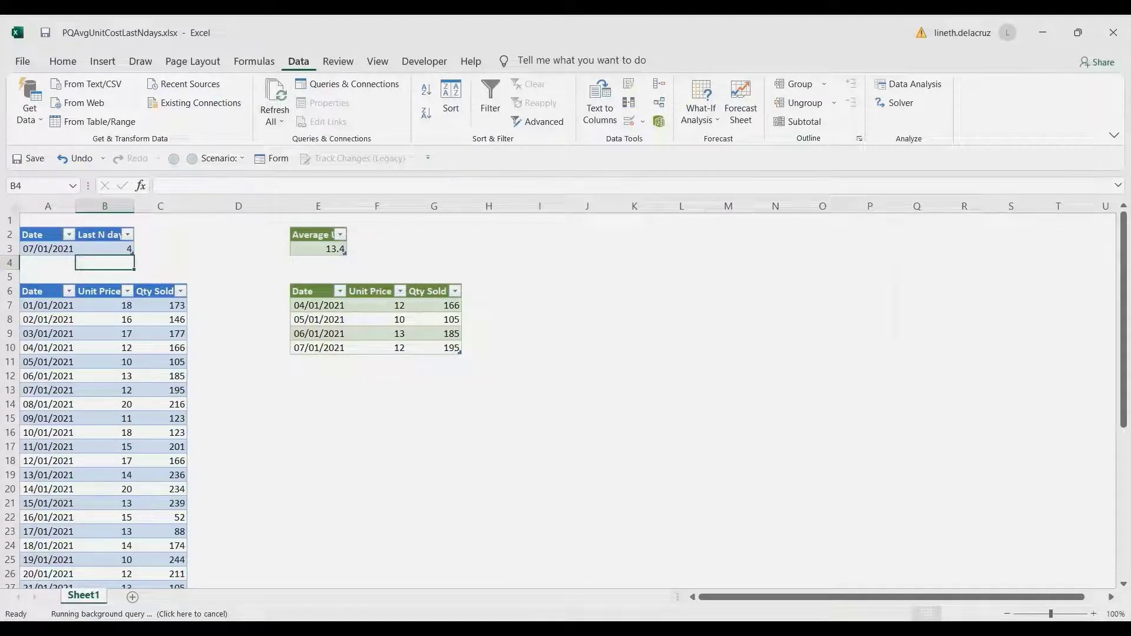
Examine the refreshed green output tables, comparing the filtered dates and unit prices with the average unit price
left_click_drag(340, 305, 477, 347)
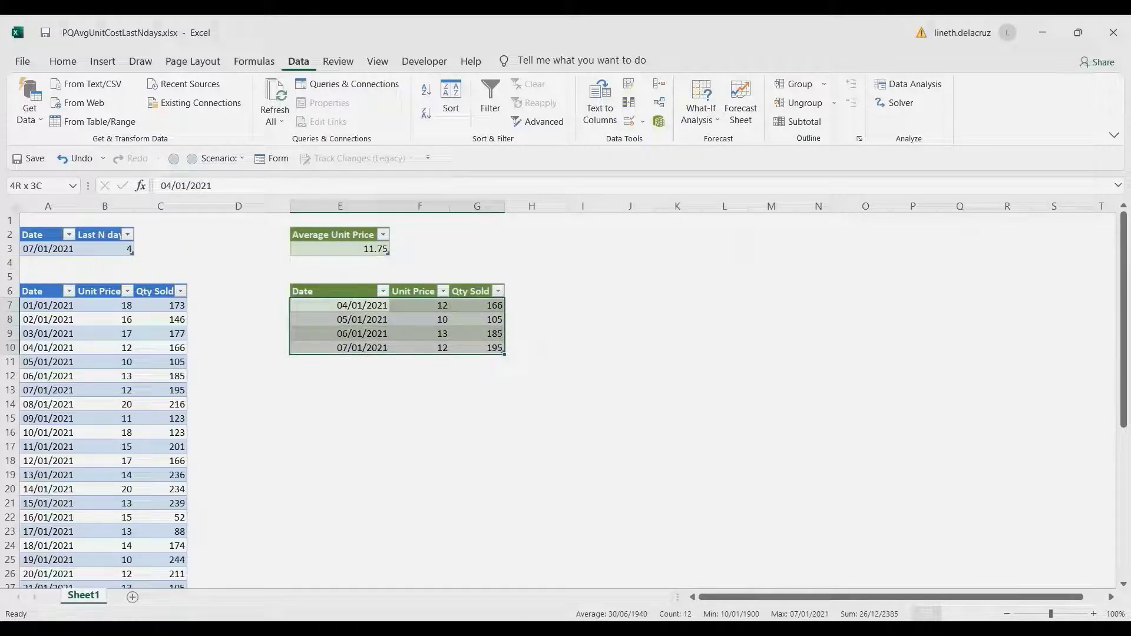
left_click_drag(340, 305, 340, 348)
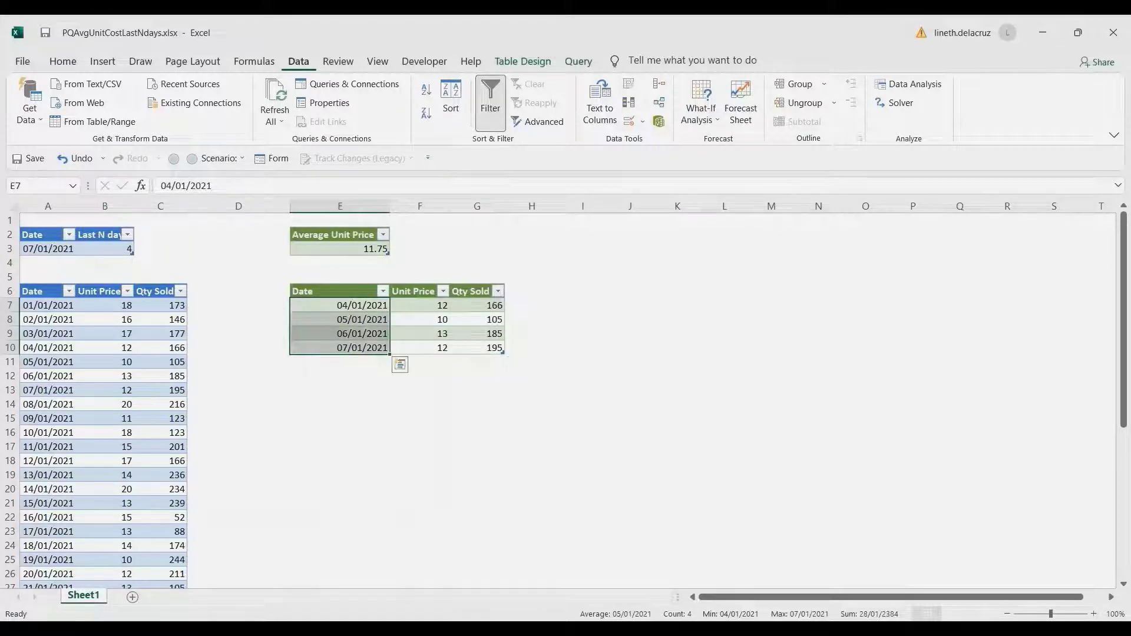
left_click(340, 248)
left_click_drag(419, 306, 419, 348)
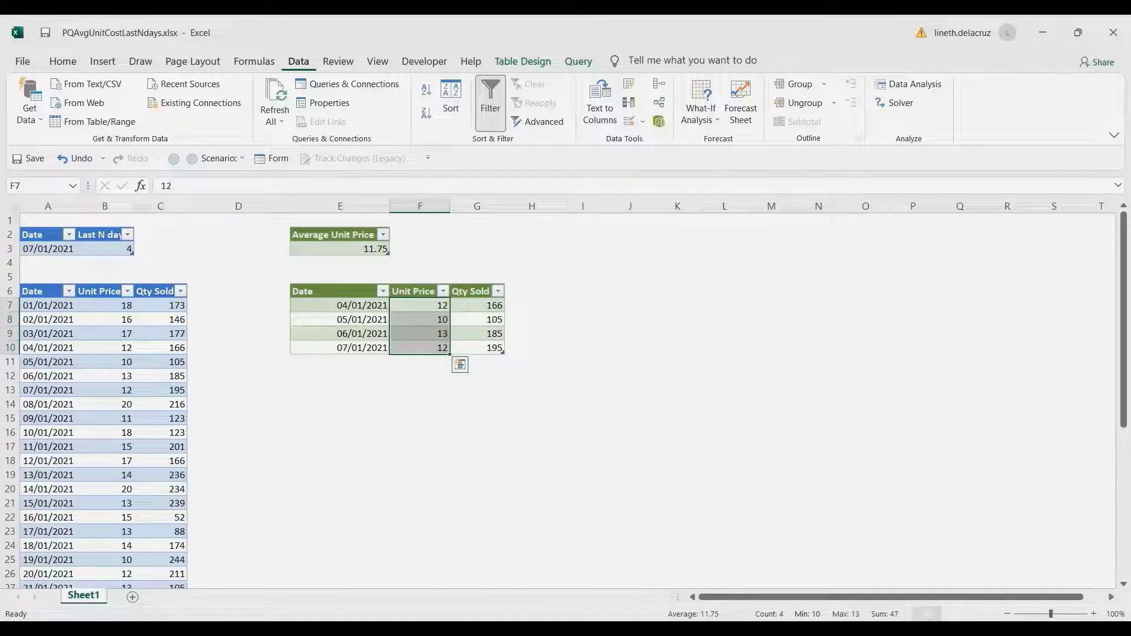
Switch to the Book4 workbook and load range A2:B3 into Power Query as a table with headers
left_click(530, 628)
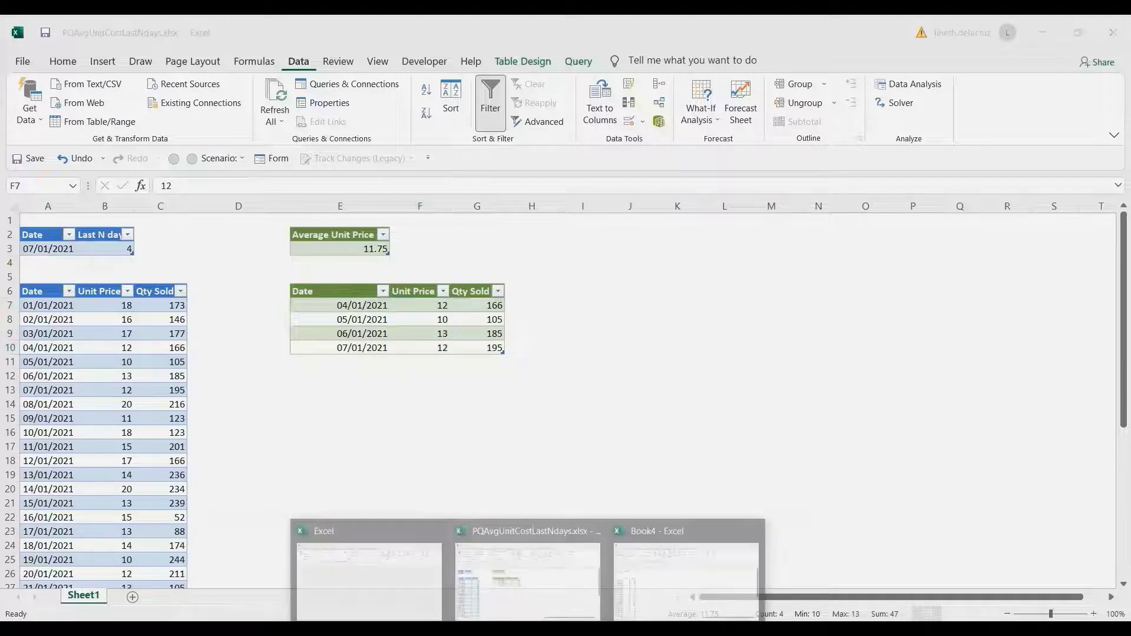
left_click(691, 564)
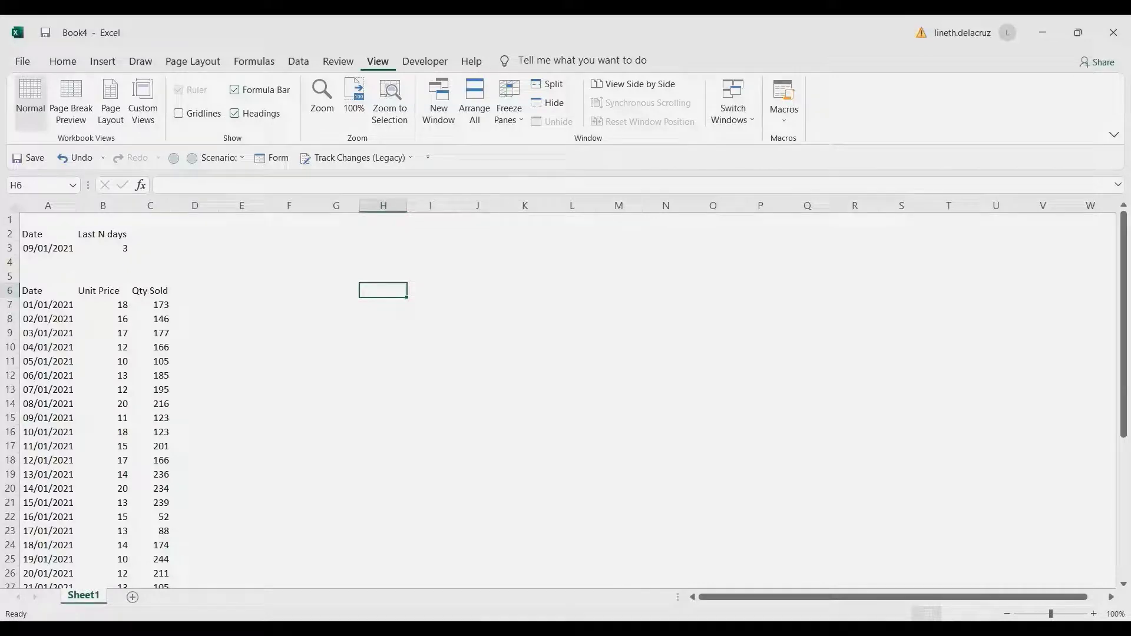
mouse_move(48, 234)
left_mouse_down()
mouse_move(103, 234)
mouse_move(112, 248)
left_mouse_up()
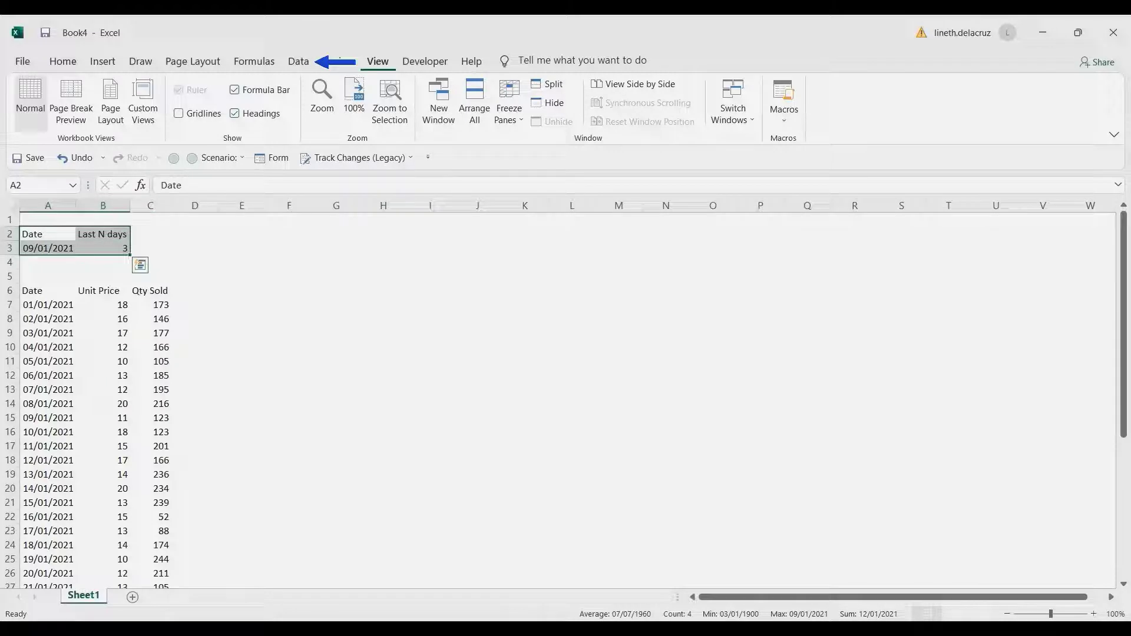
left_click(298, 61)
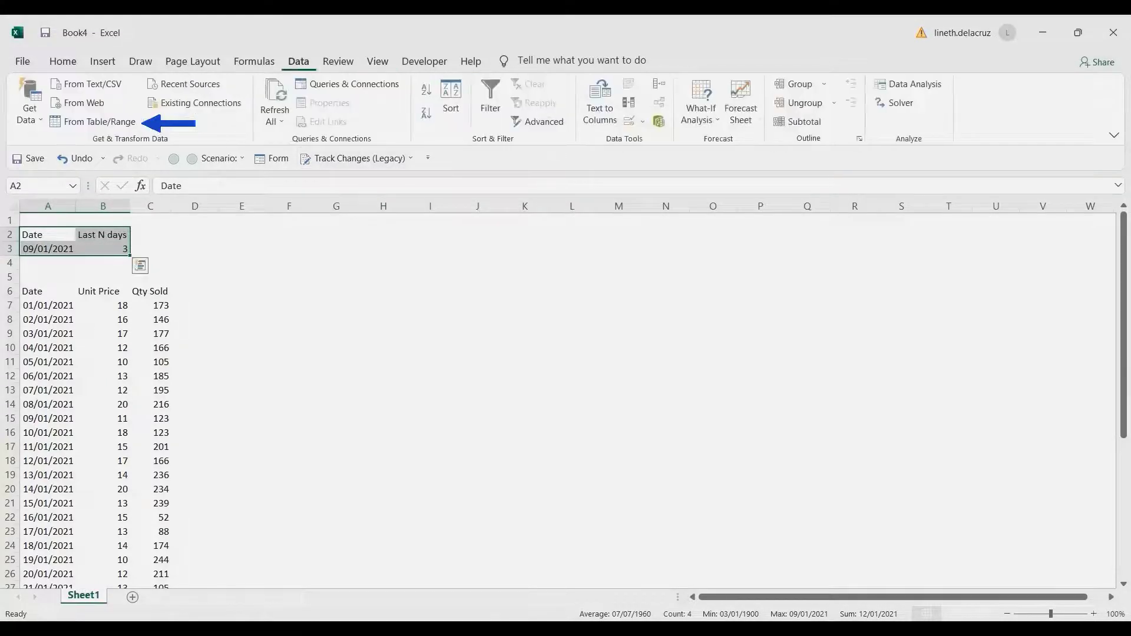
key("p")
key("t")
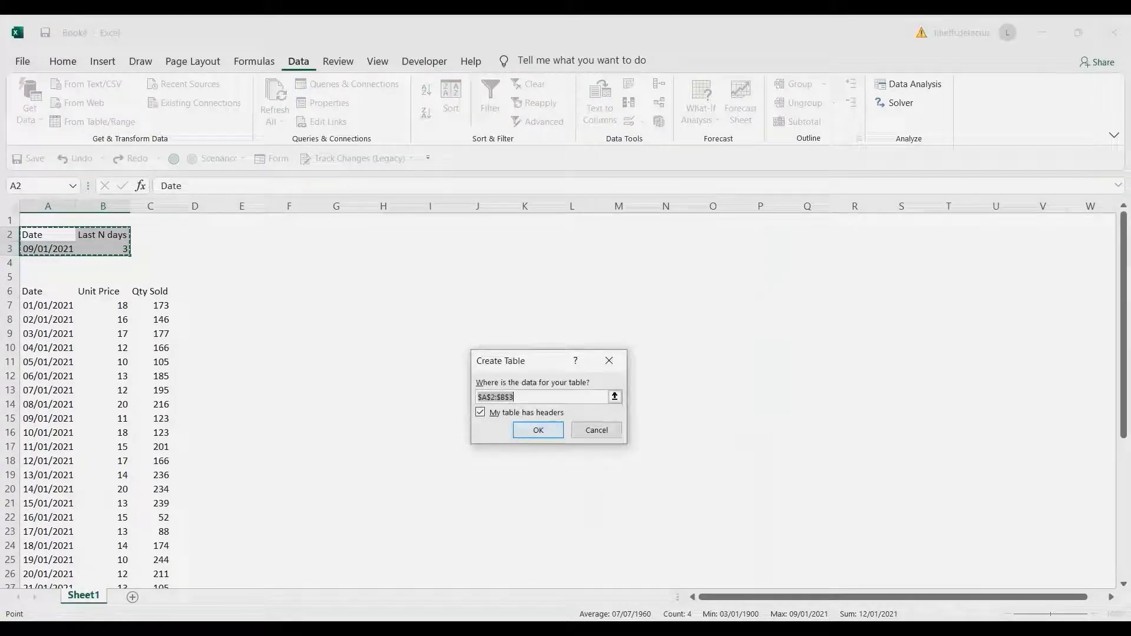
key("Return")
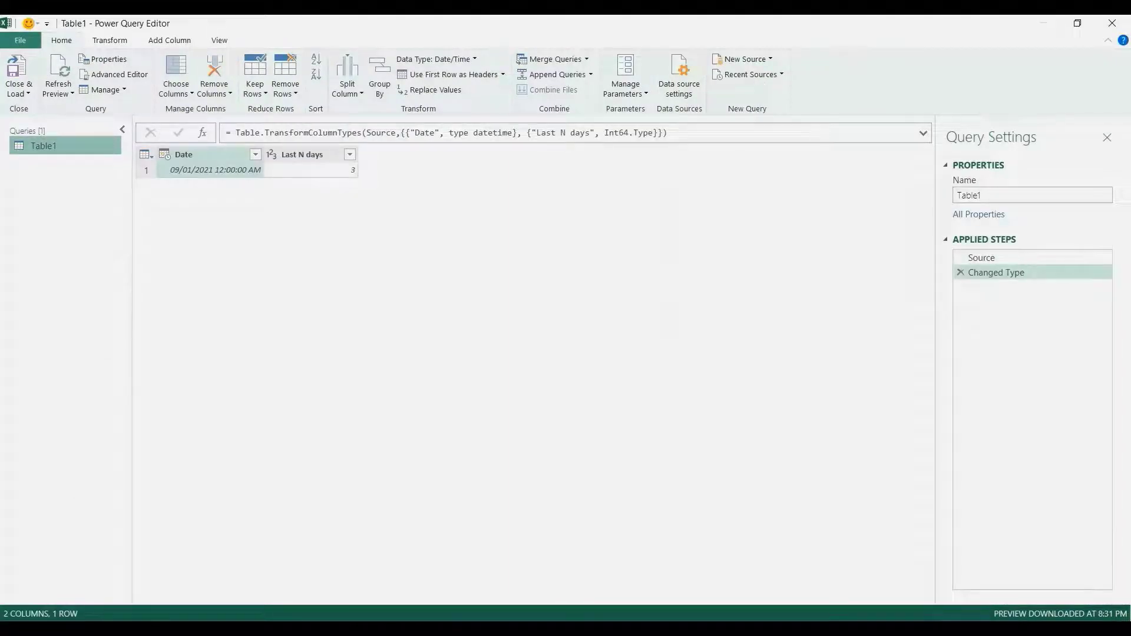
Rename the Table1 query as Date and duplicate it
double_click(968, 195)
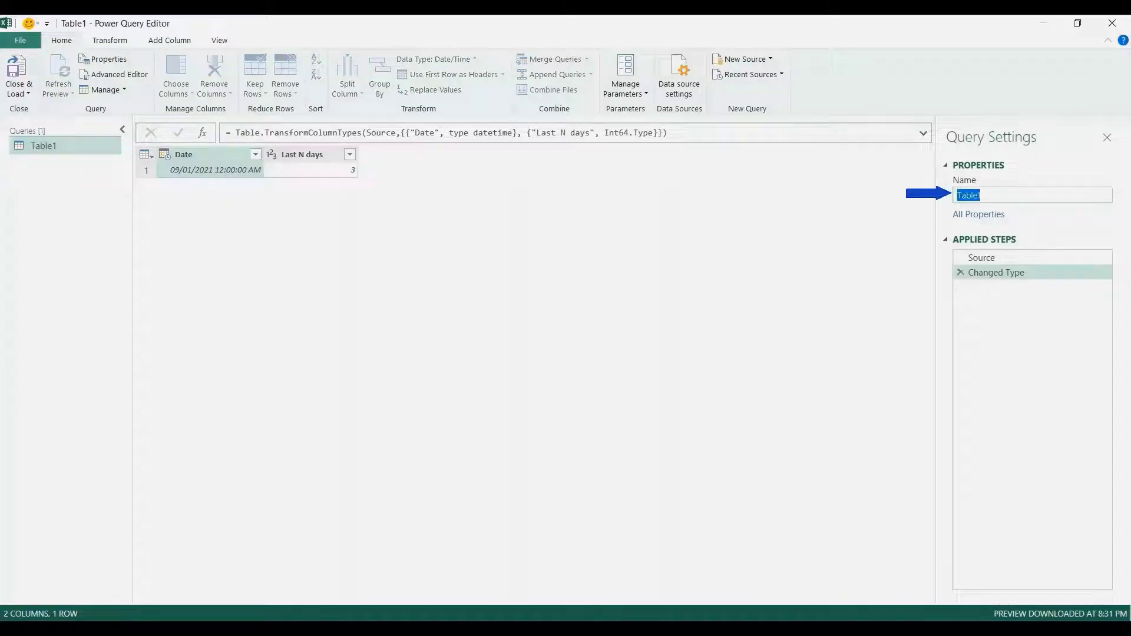
type("Date")
key("Return")
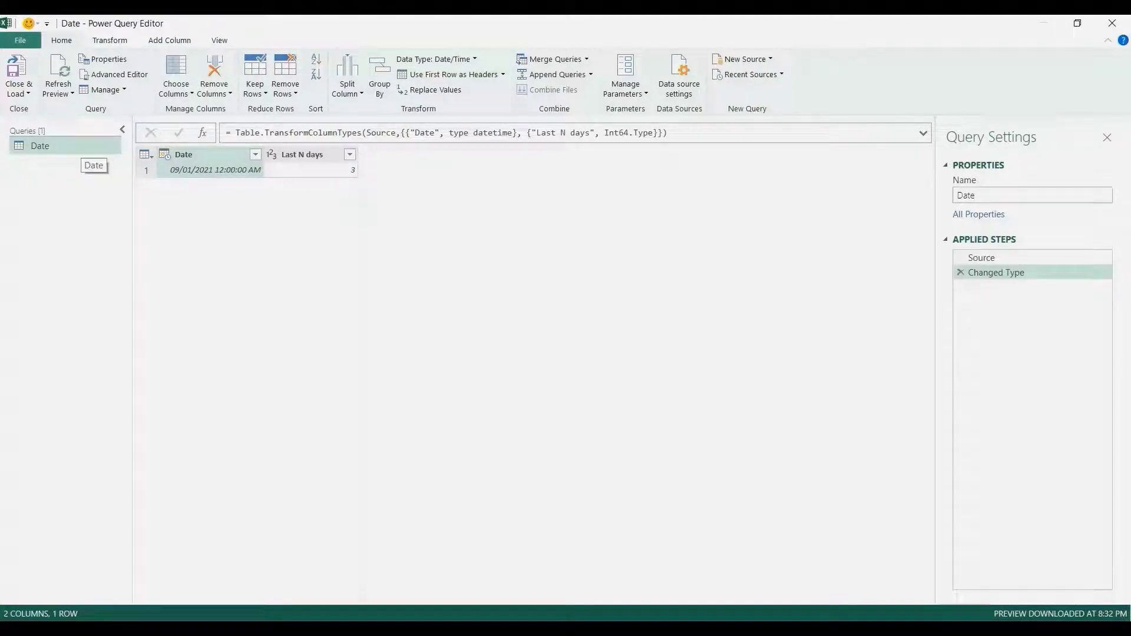
right_click(91, 149)
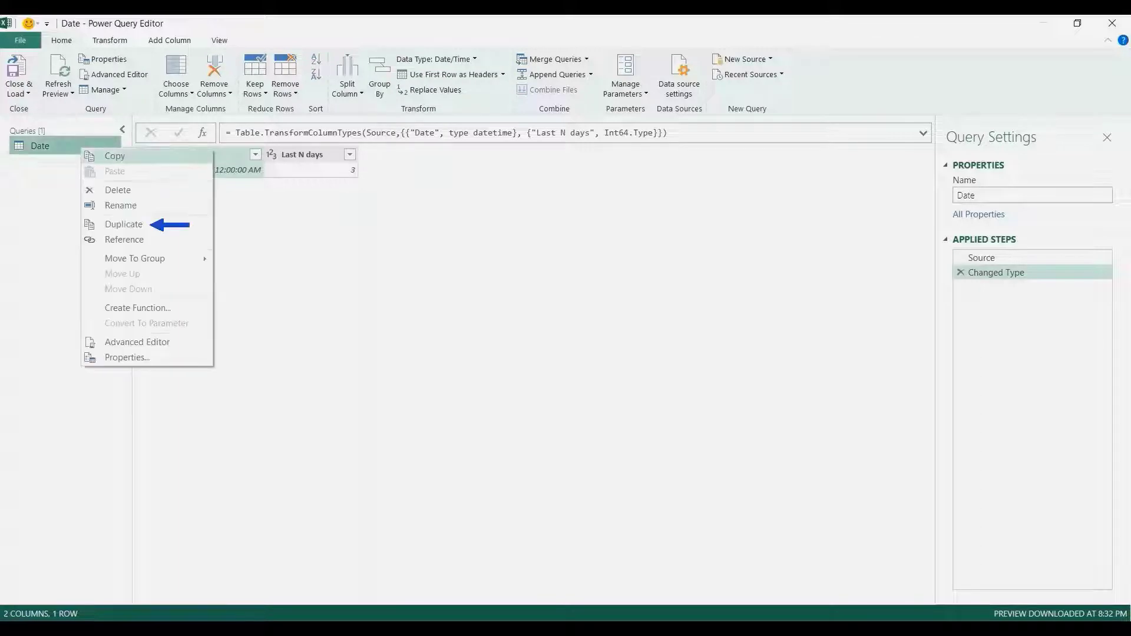
left_click(112, 223)
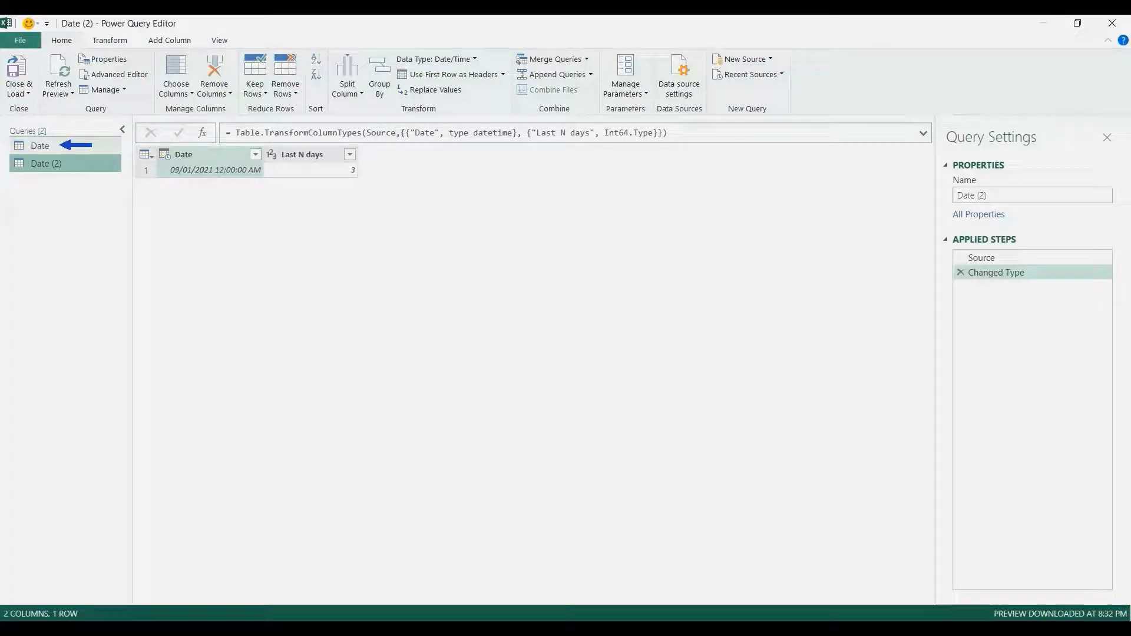
In the original Date query, edit the Changed Type formula so the Date column uses type date
left_click(65, 145)
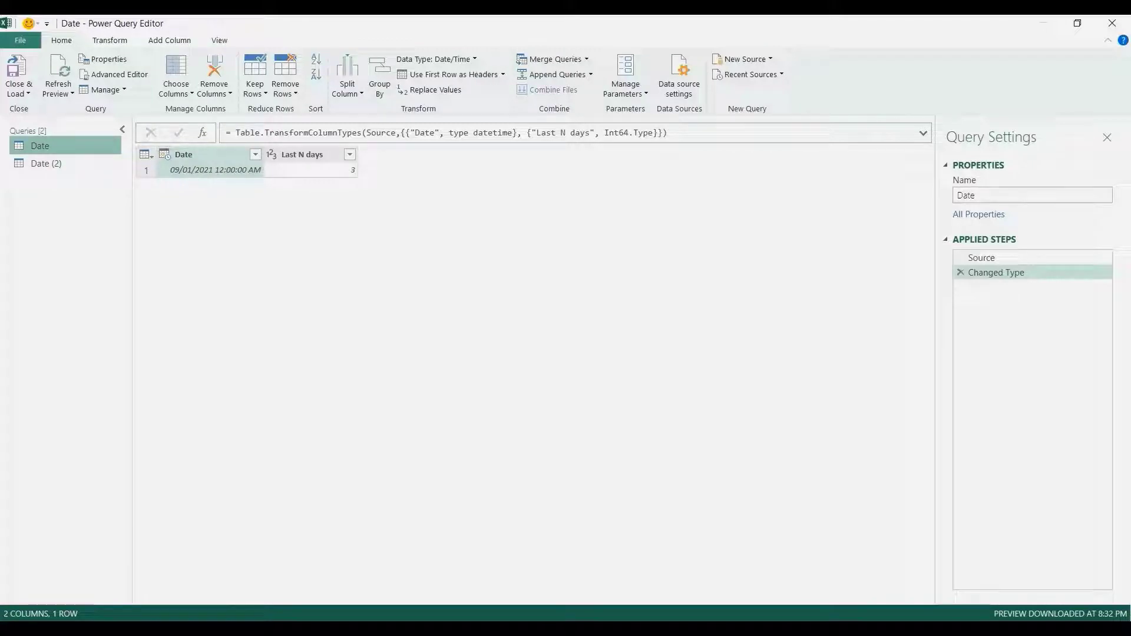
left_click(512, 132)
key("BackSpace")
key("BackSpace")
key("BackSpace")
key("BackSpace")
key("Return")
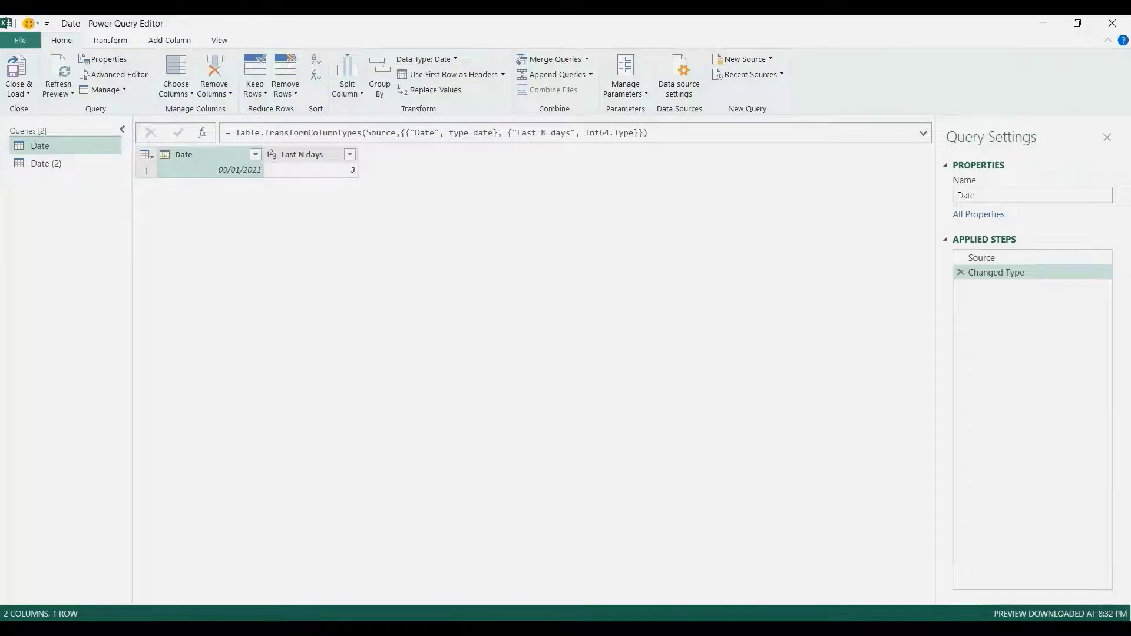
Remove the Last N days column from the Date query and drill down into the Date column
right_click(311, 154)
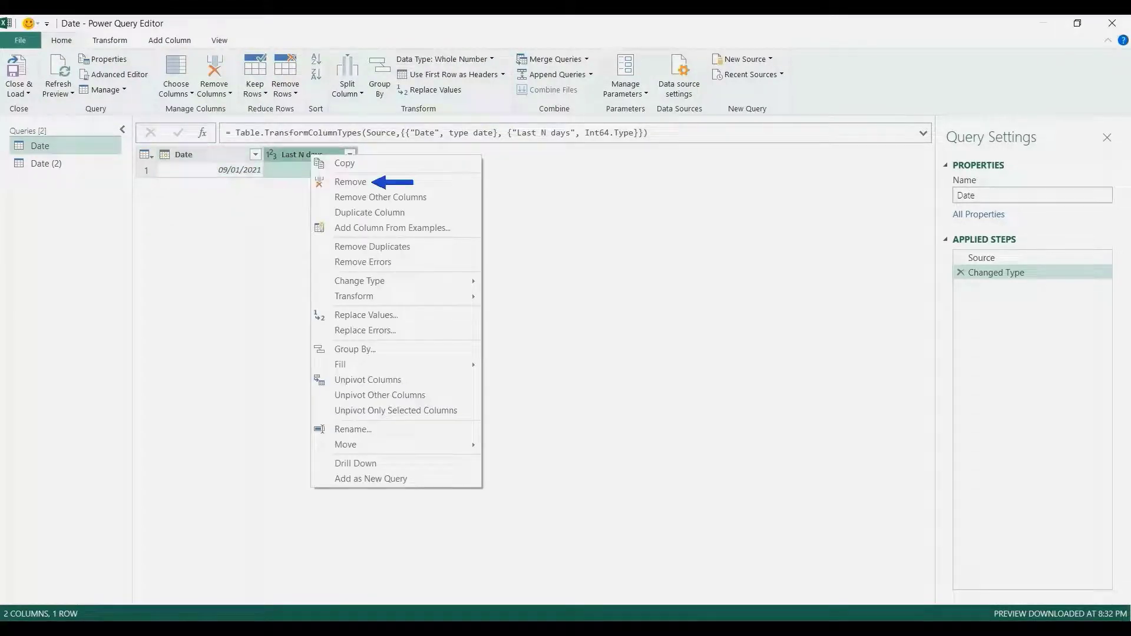
left_click(350, 181)
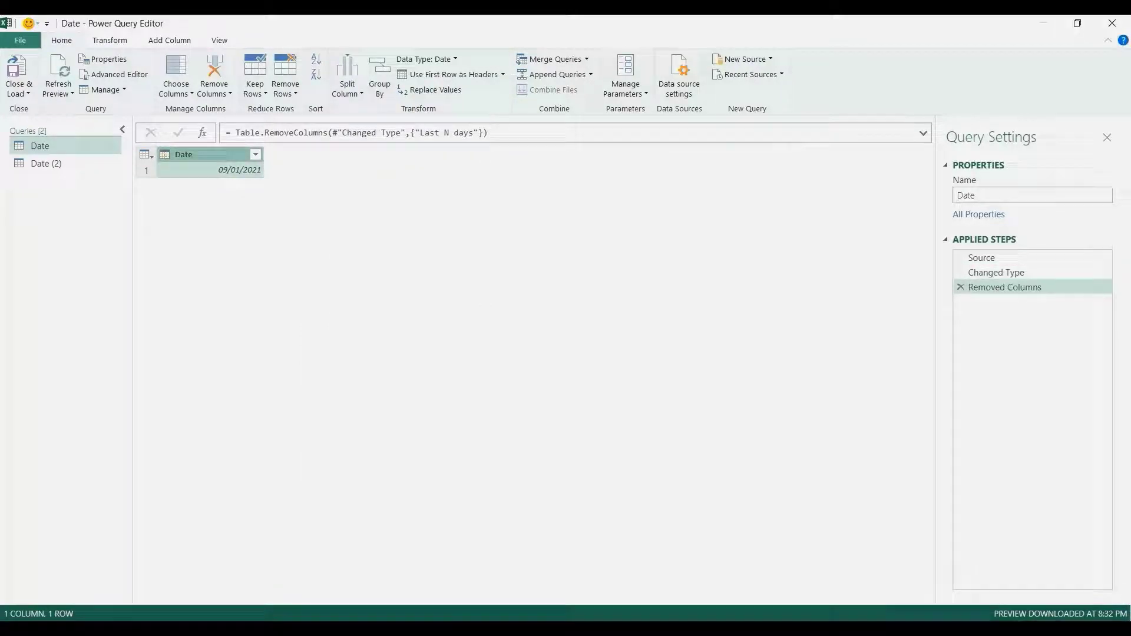
right_click(211, 155)
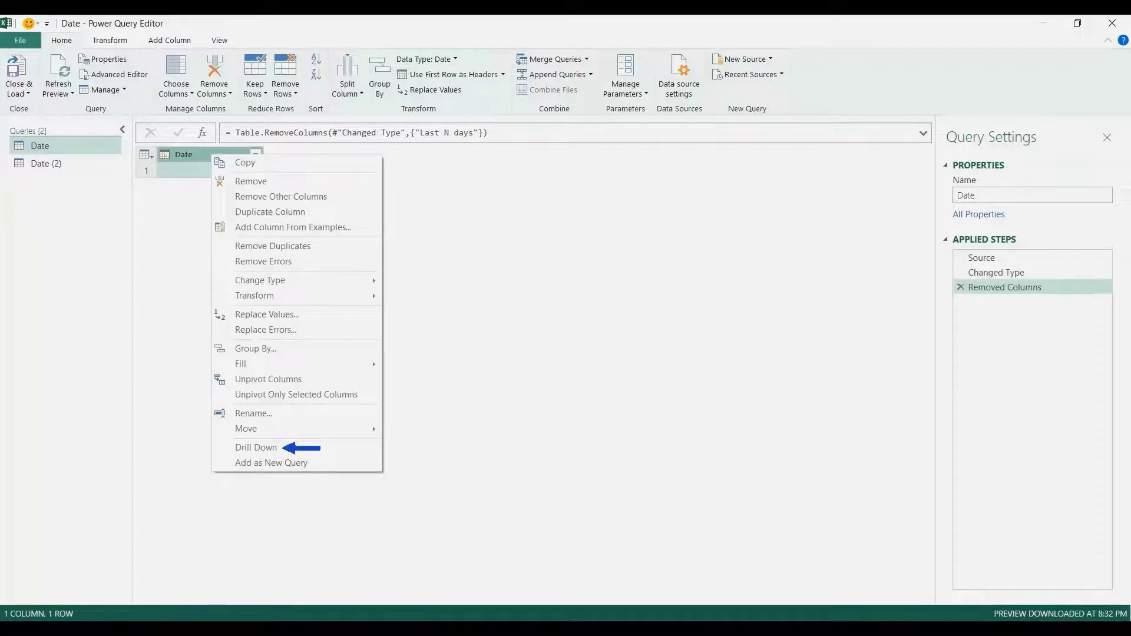
left_click(256, 447)
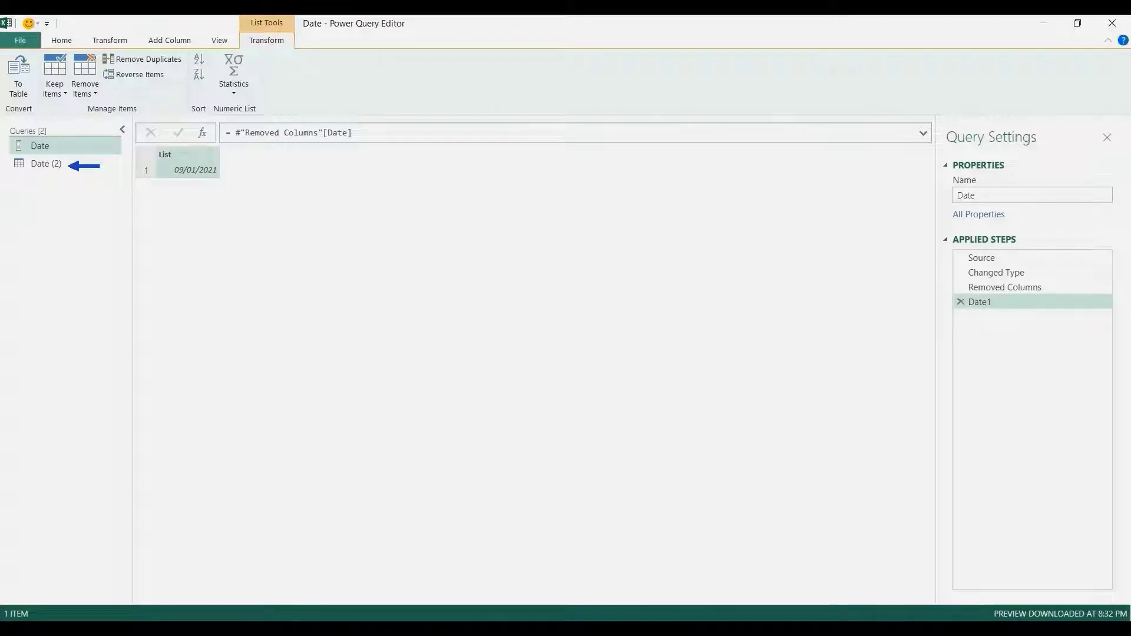
Rename the duplicated query Date (2) as Num
left_click(46, 163)
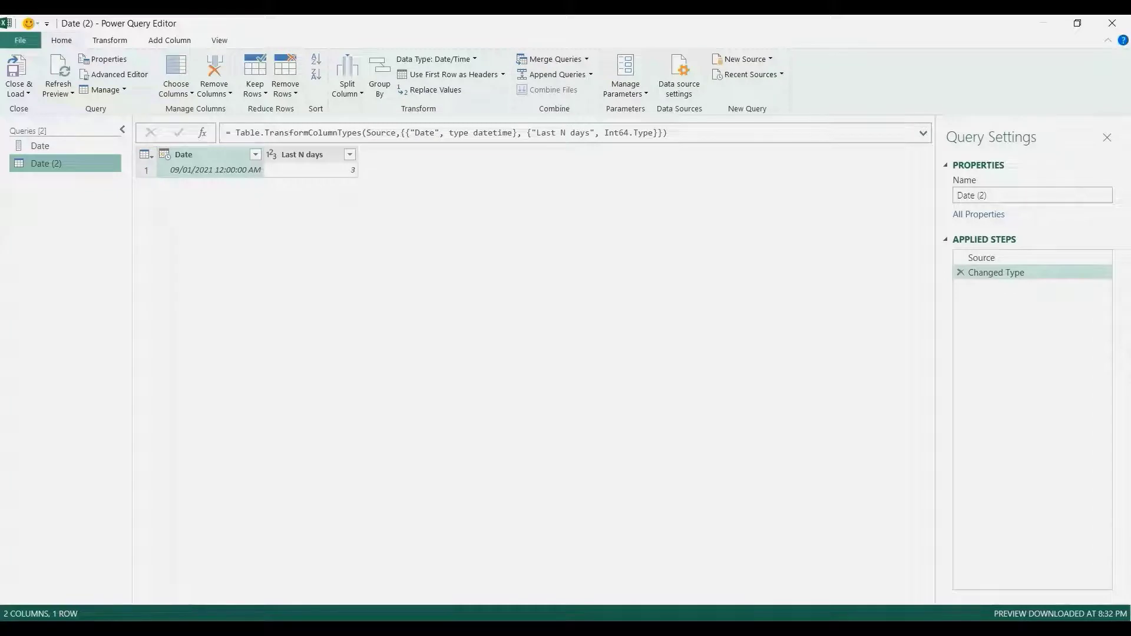
left_click(971, 195)
type("Num")
key("Return")
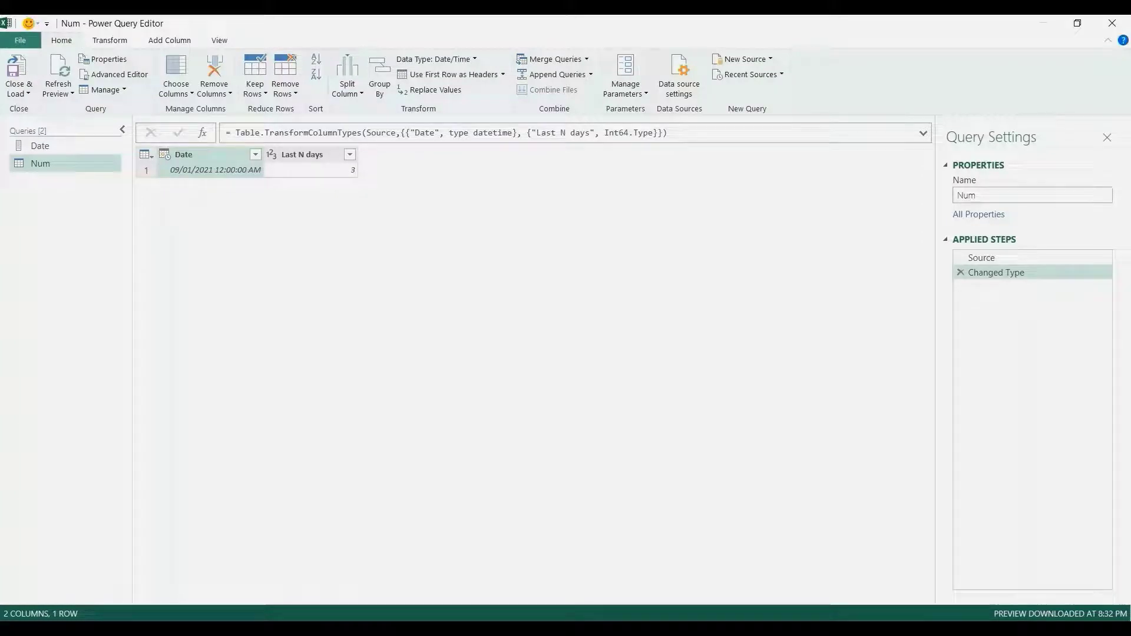
Remove the Date column from the Num query and drill down into the Last N days cell value
right_click(219, 156)
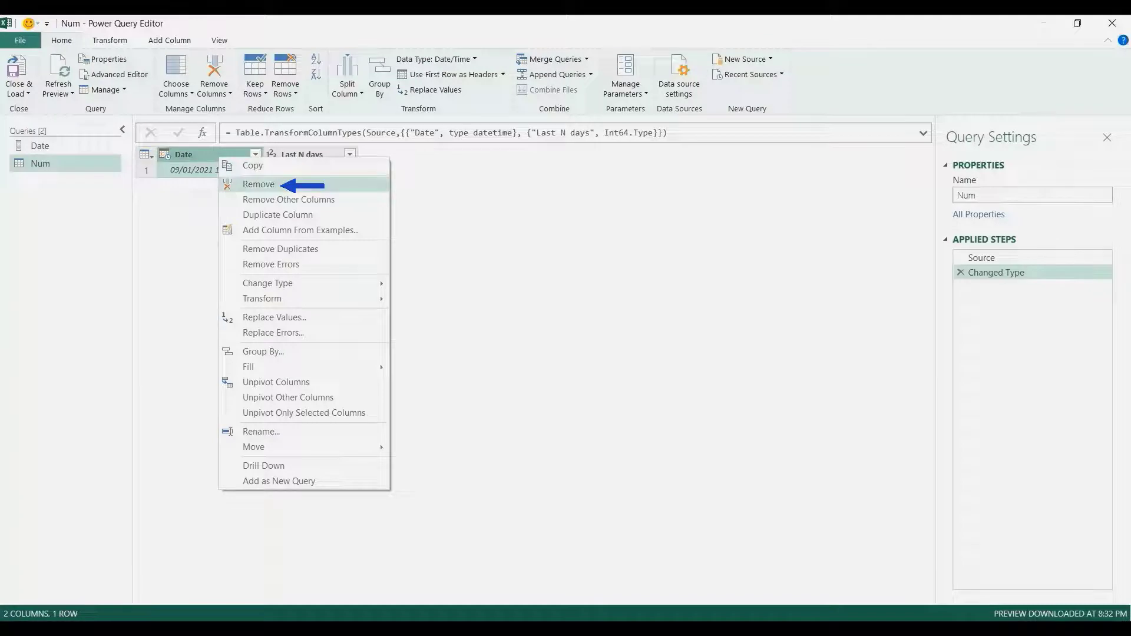
left_click(258, 183)
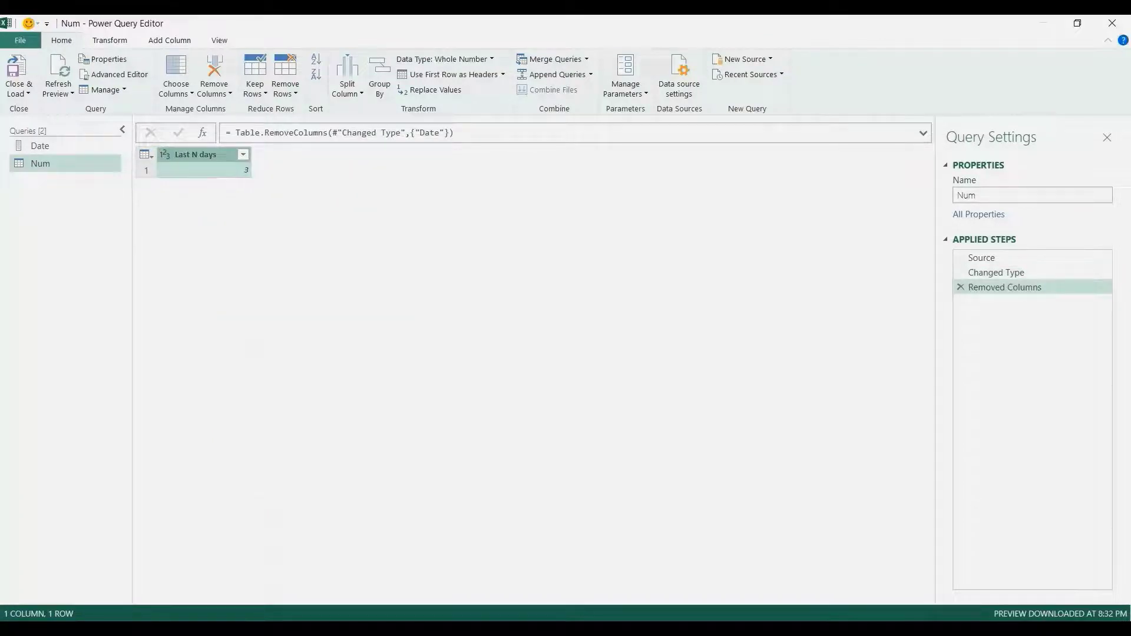
right_click(192, 156)
left_click(235, 447)
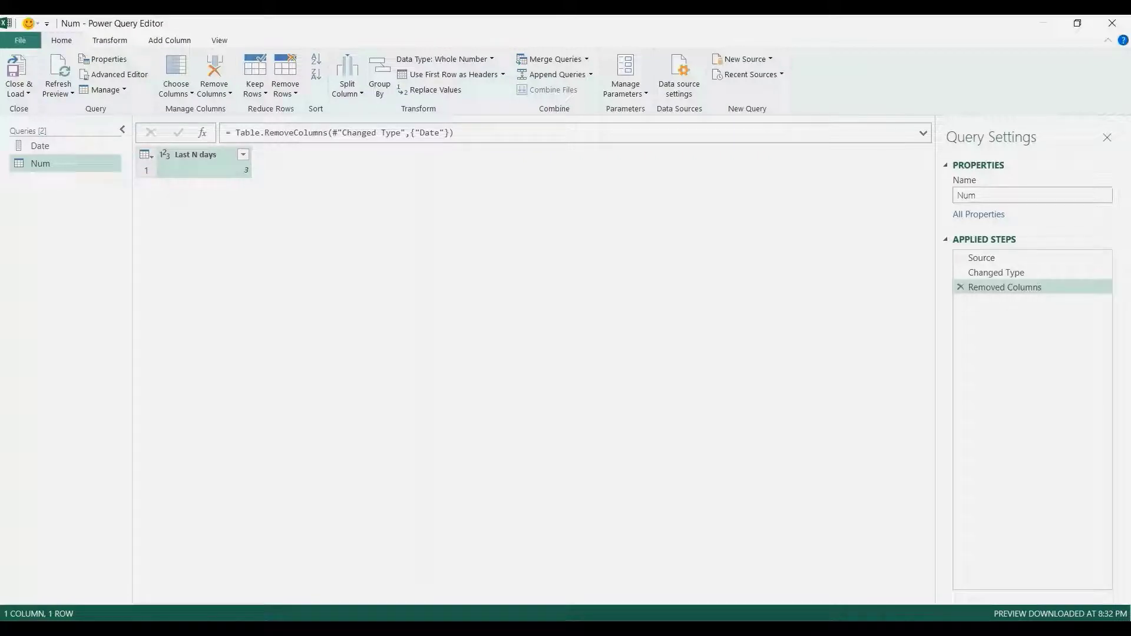
right_click(226, 171)
left_click(270, 232)
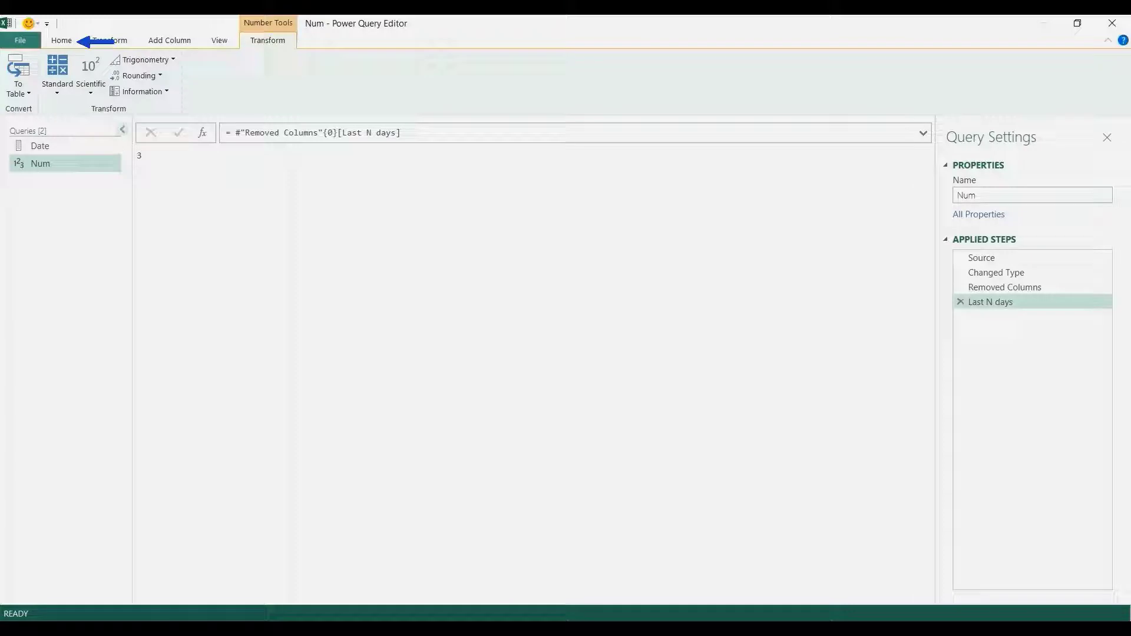
Close the query editor and load the Date and Num queries as connections only
left_click(61, 40)
left_click(19, 89)
left_click(118, 125)
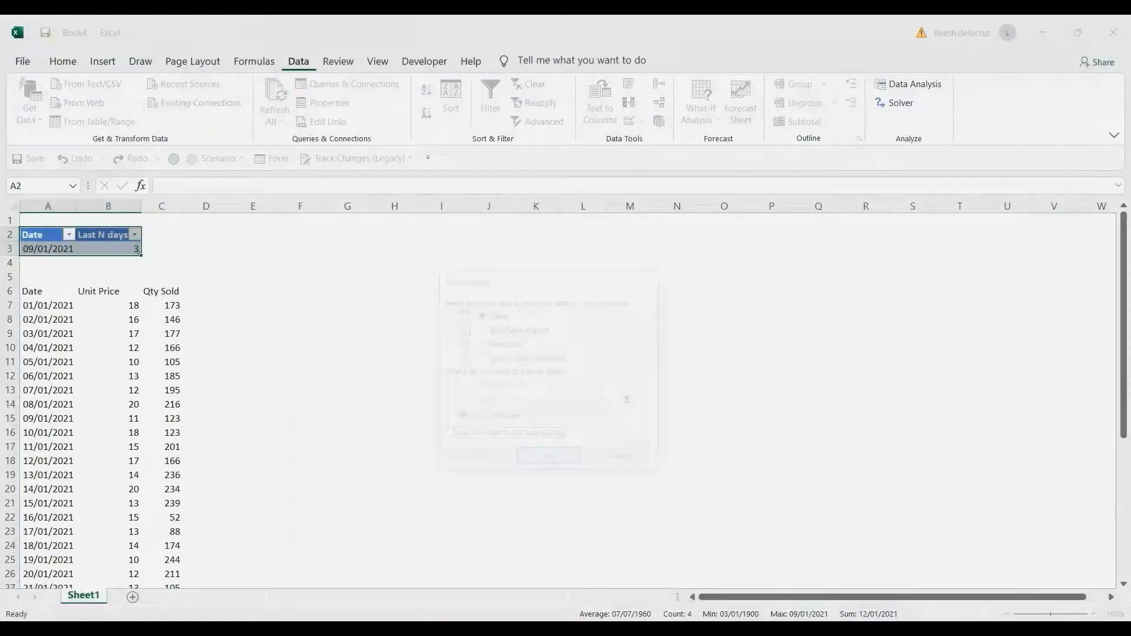
left_click(480, 359)
left_click(547, 459)
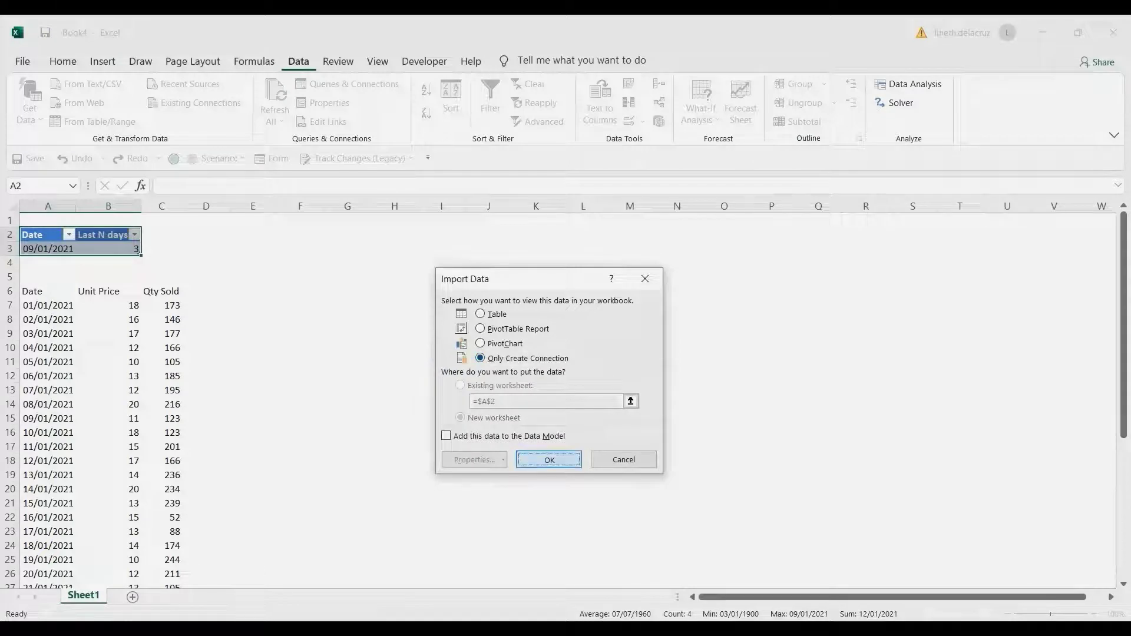
Create a table with headers from the sales data in A6:C40 and load it into the Power Query Editor
left_click(48, 291)
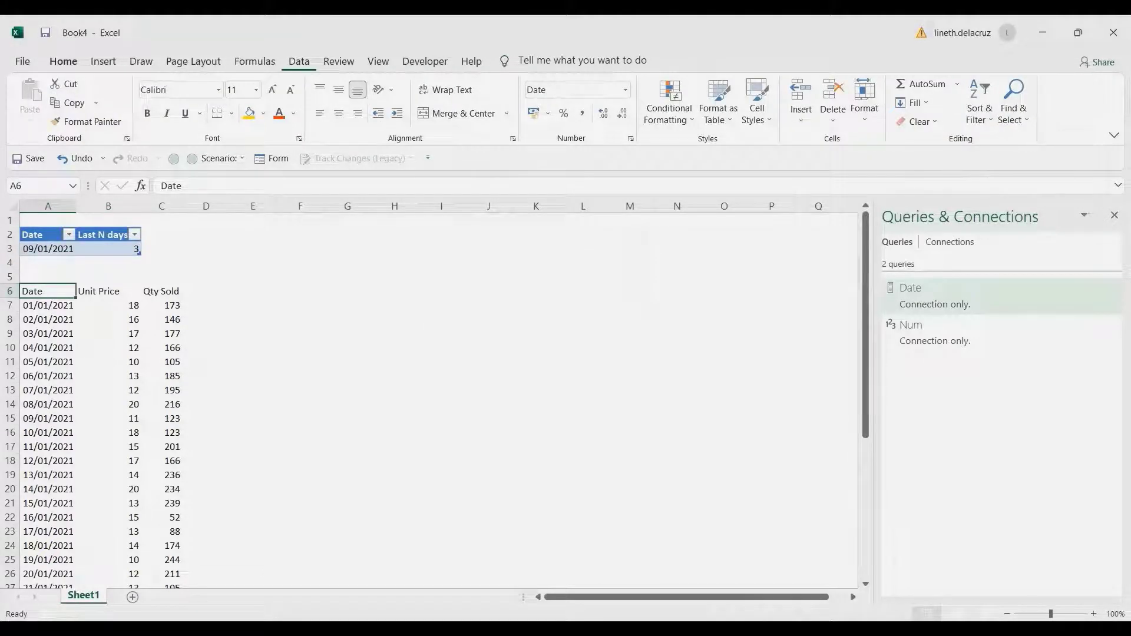
key("ctrl+shift+Right")
key("ctrl+shift+Down")
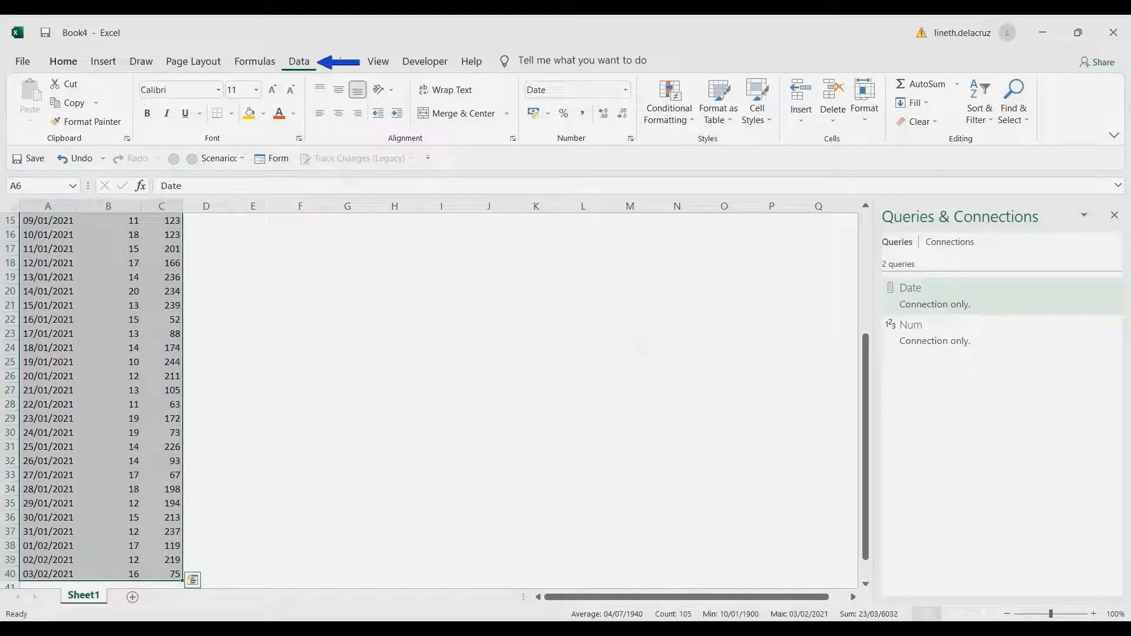
left_click(299, 62)
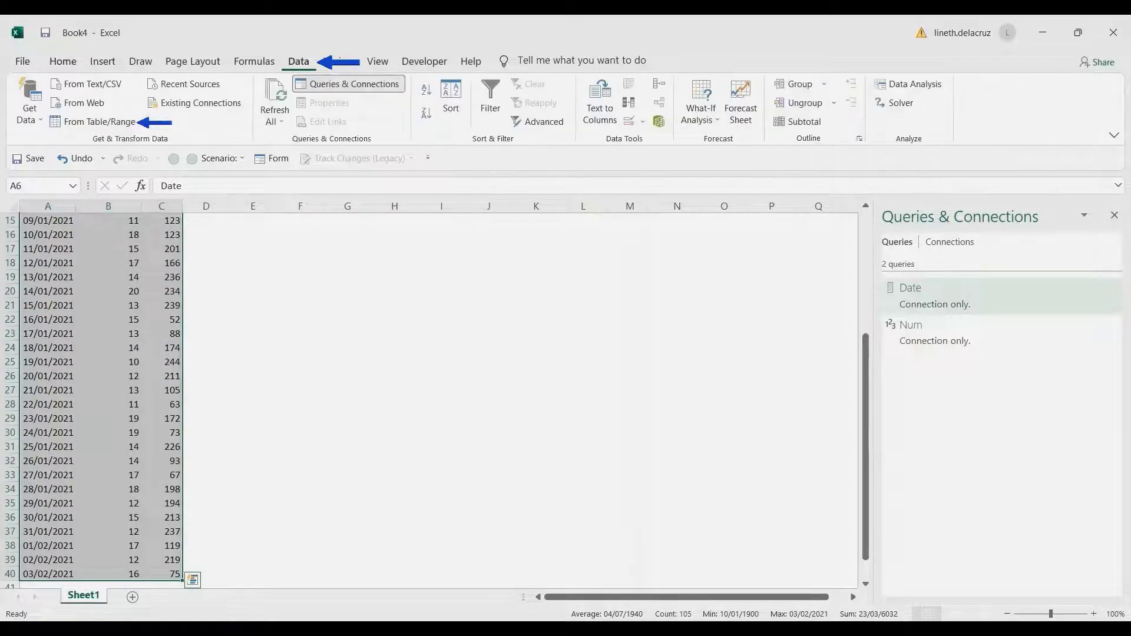
left_click(93, 122)
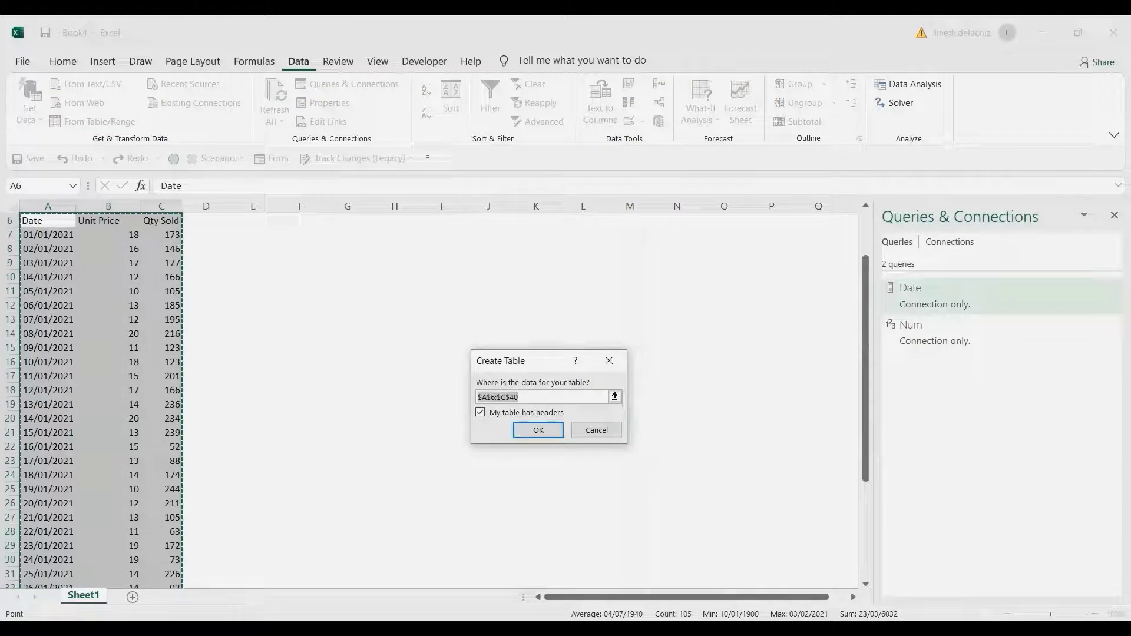
key("Return")
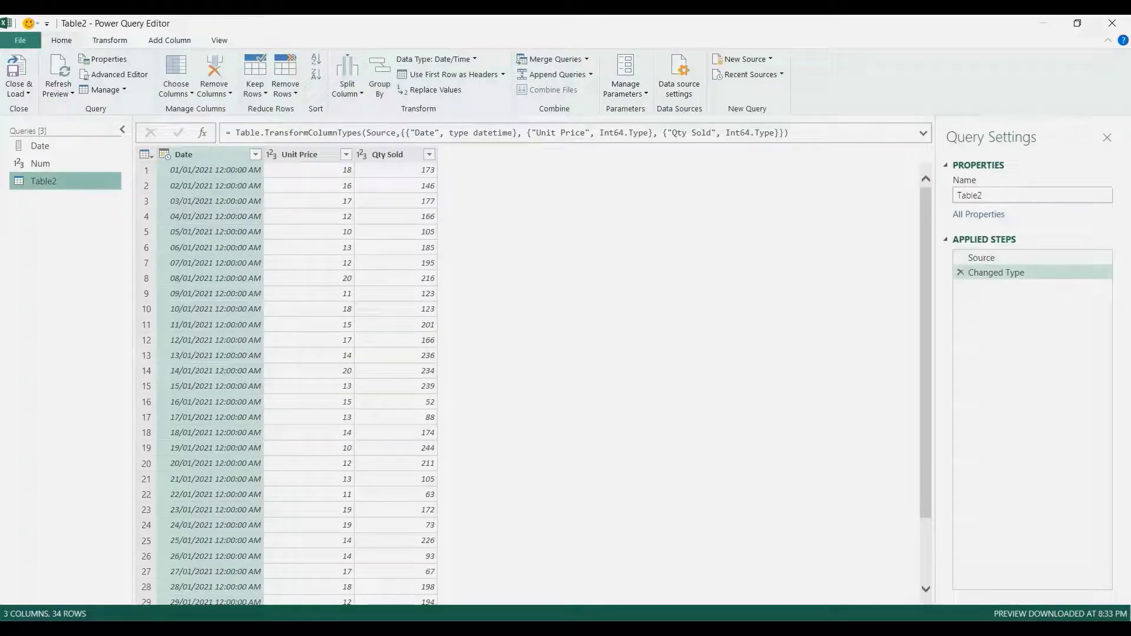
Rename the Table2 query as DataTable
type("D")
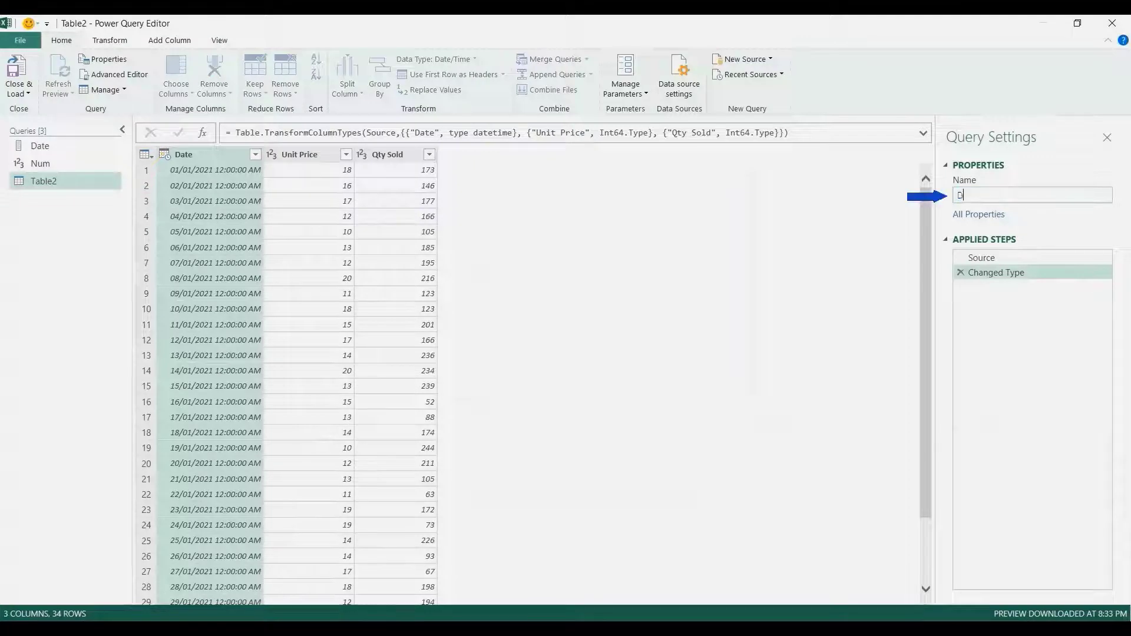
type("ataTable")
key("Return")
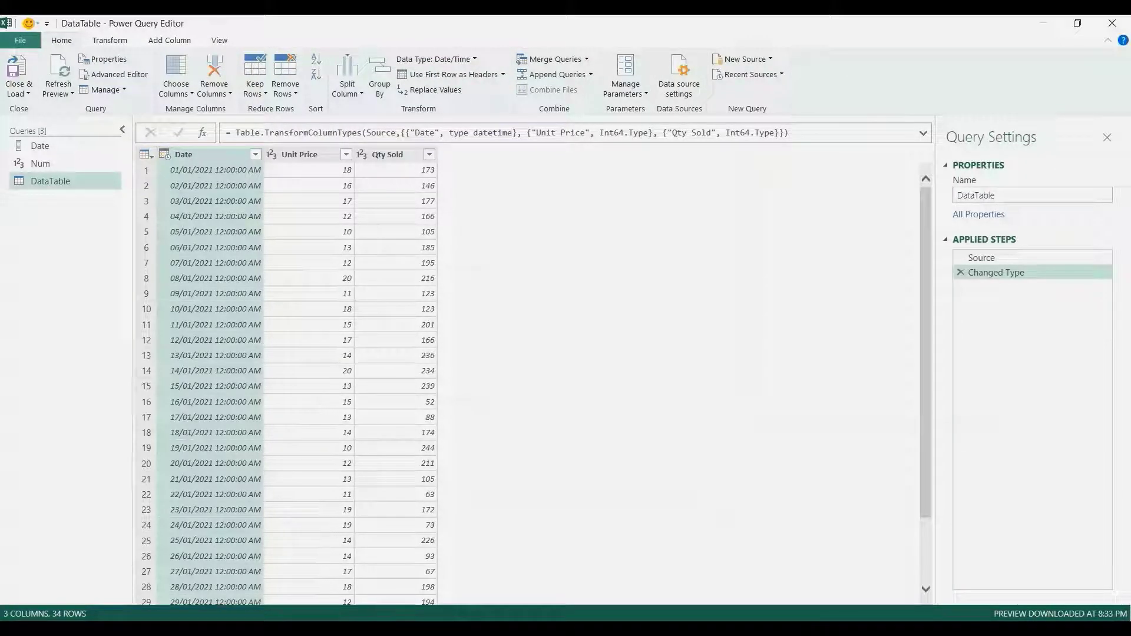
Change the Date column's type to date in the Changed Type formula and sort that column in ascending order
left_click(512, 132)
key("BackSpace")
key("BackSpace")
key("BackSpace")
key("BackSpace")
key("Return")
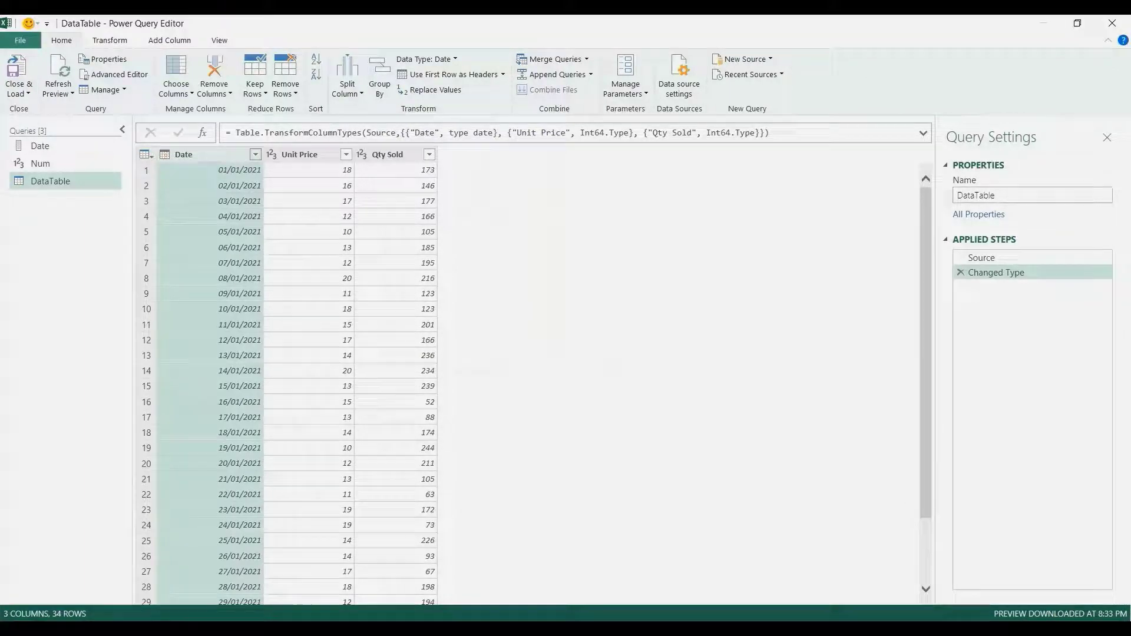
left_click(256, 154)
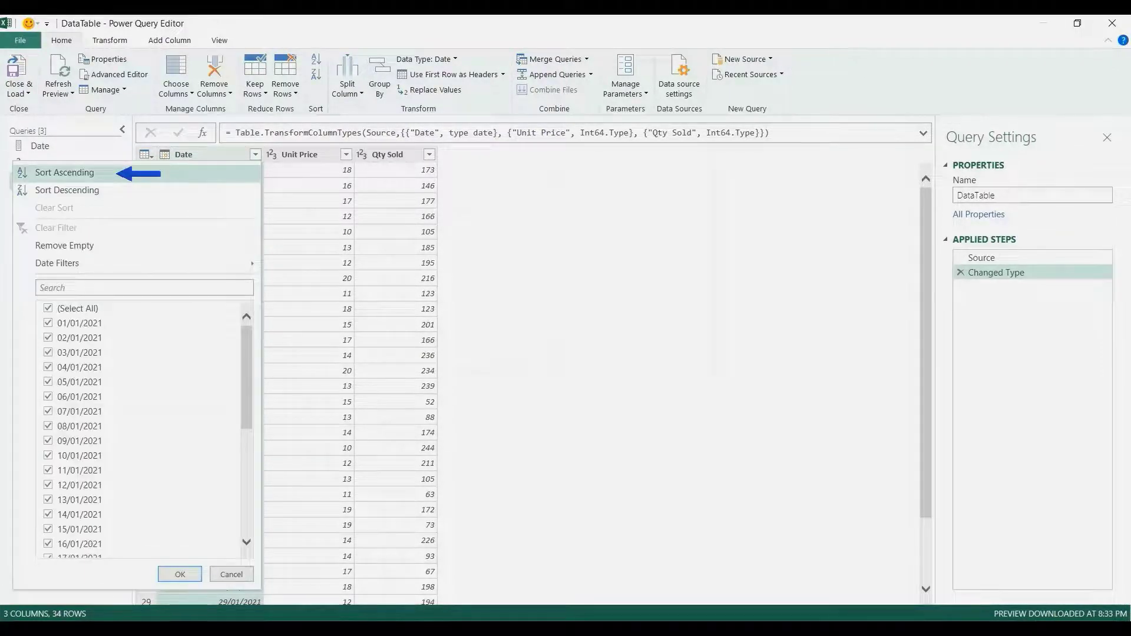
key("Return")
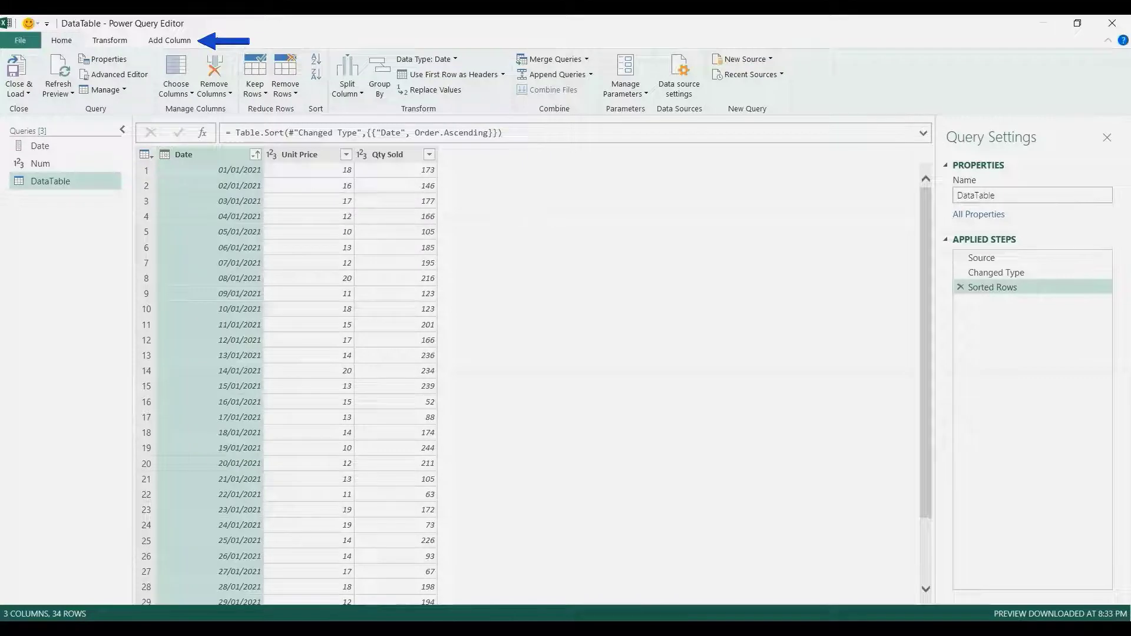
Start a custom column in DataTable with the formula List.MatchesAll({[Date]},each _
left_click(169, 40)
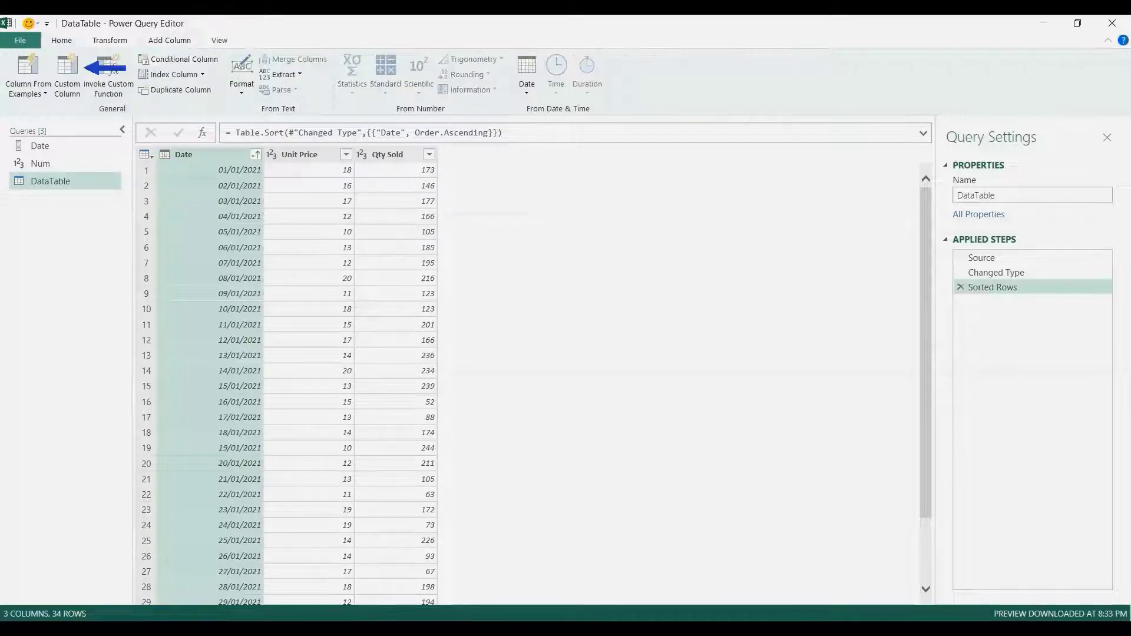
left_click(67, 75)
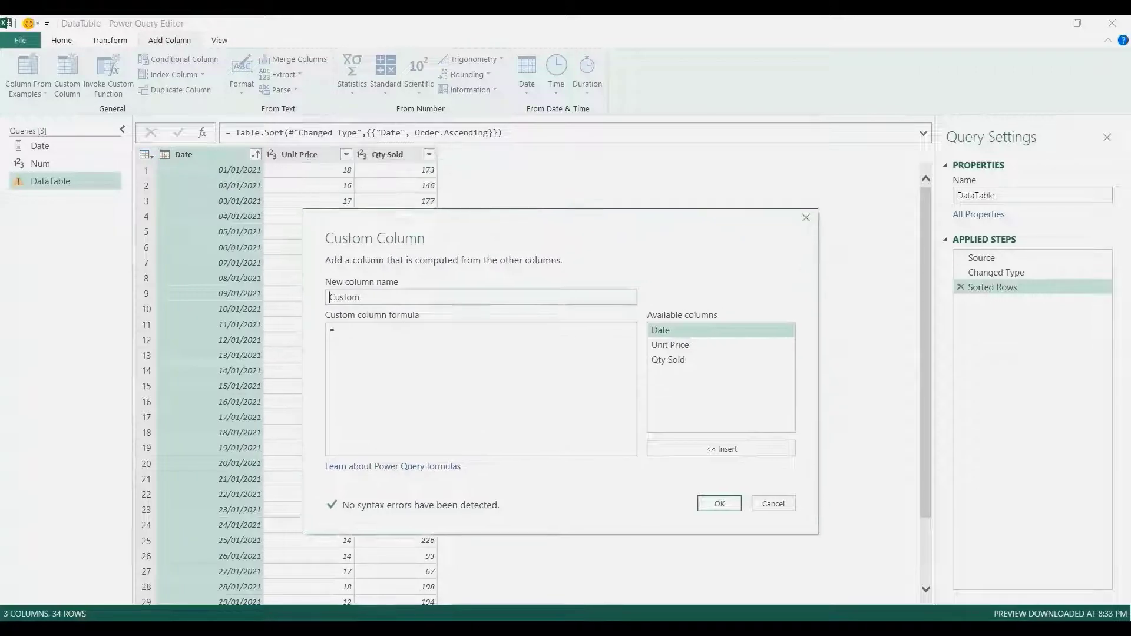
key("Tab")
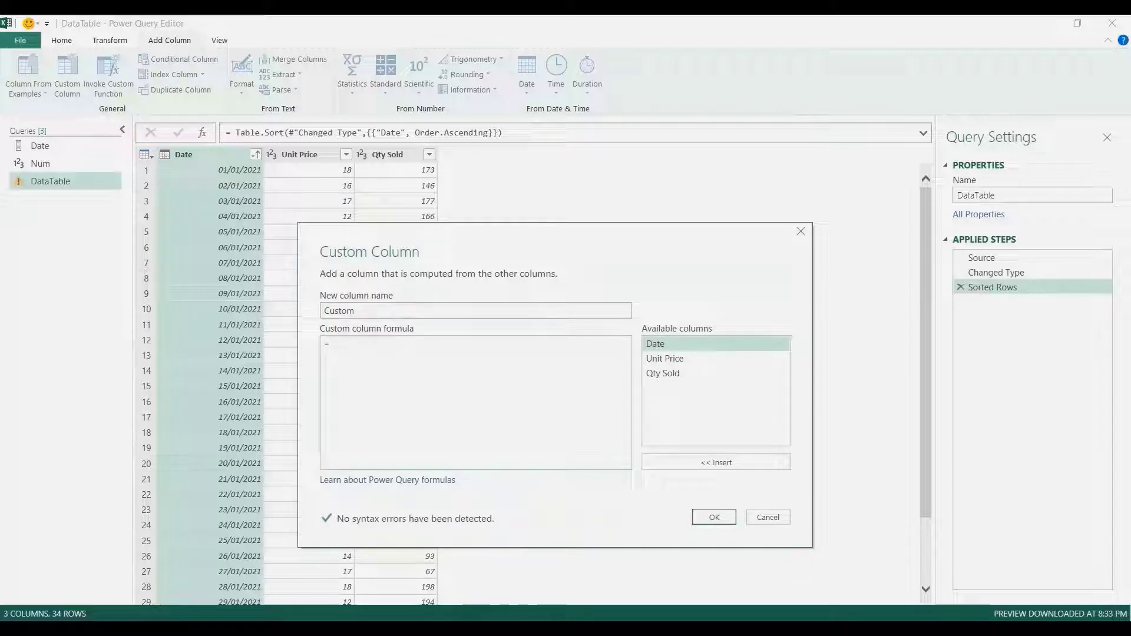
type("List.MatchesAll(")
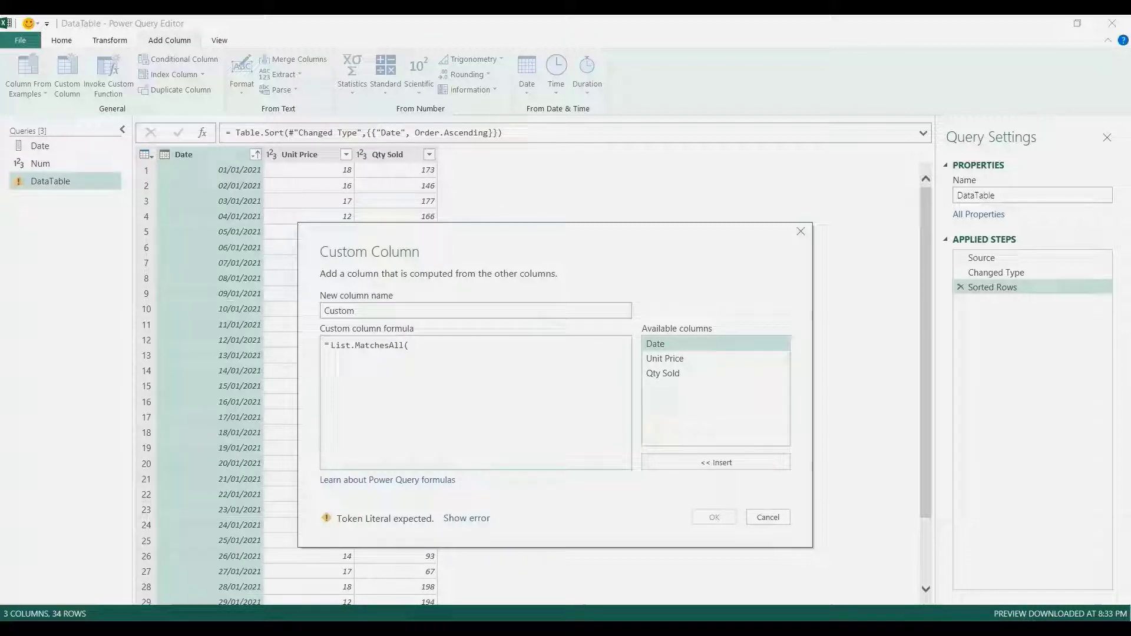
type("{}")
left_click(415, 346)
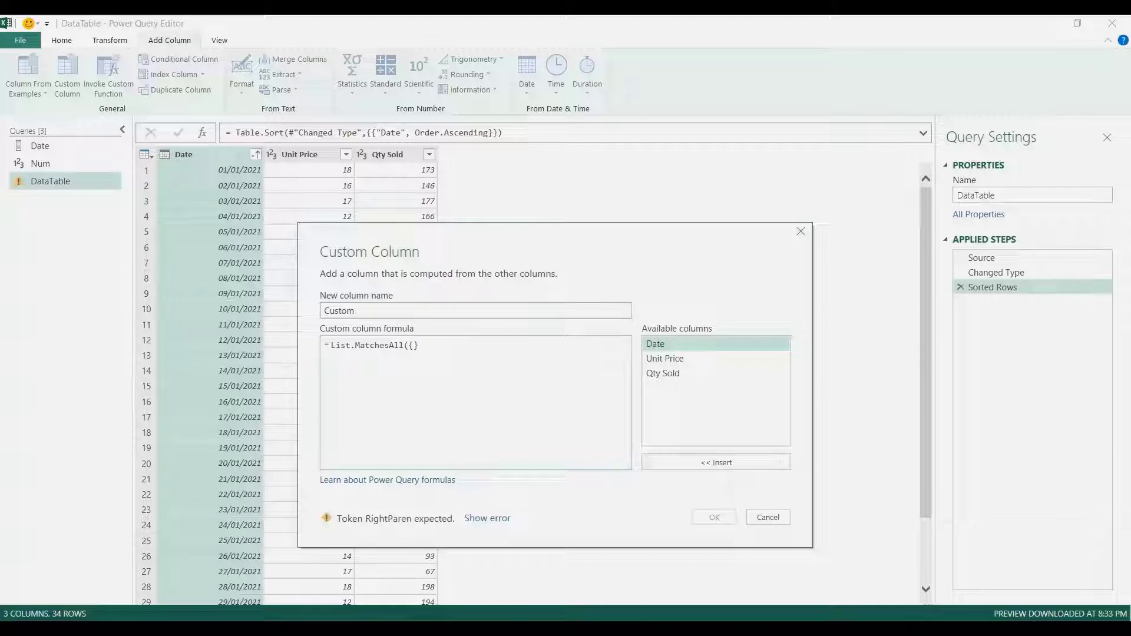
double_click(655, 343)
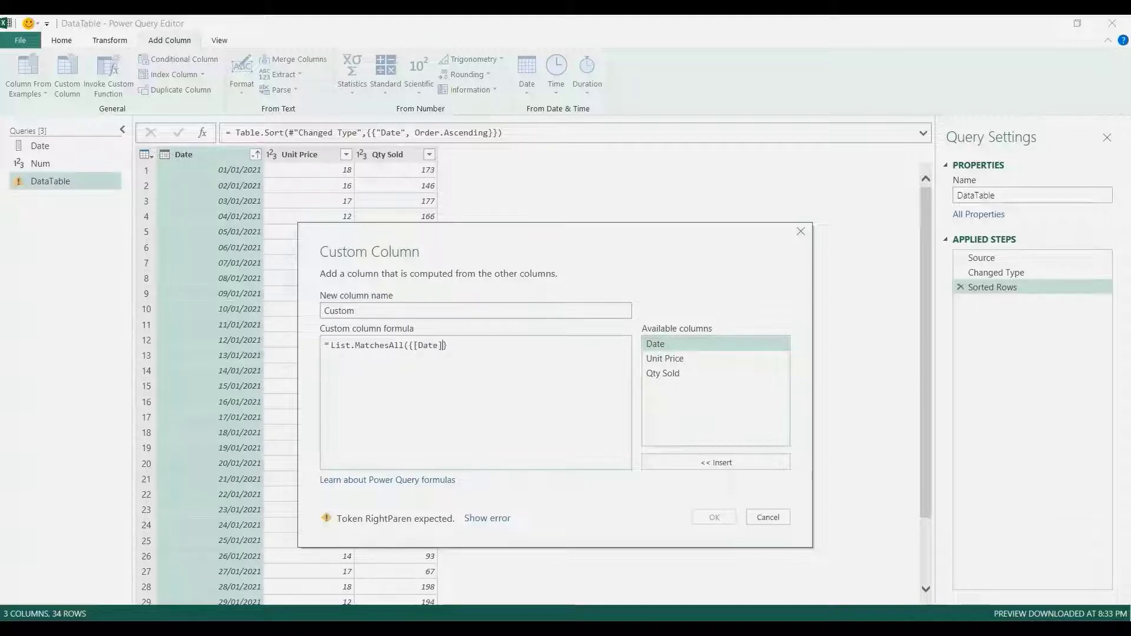
type(",each _")
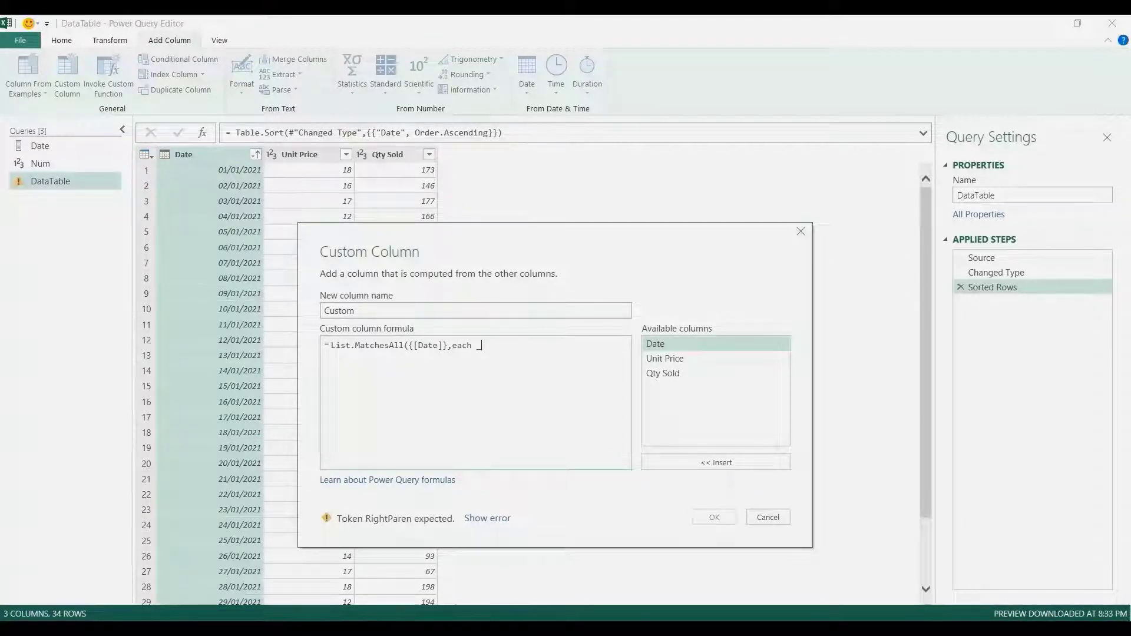
Extend the custom column formula with the comparison = Date{0} - Num + 1
left_click(452, 345)
type("=")
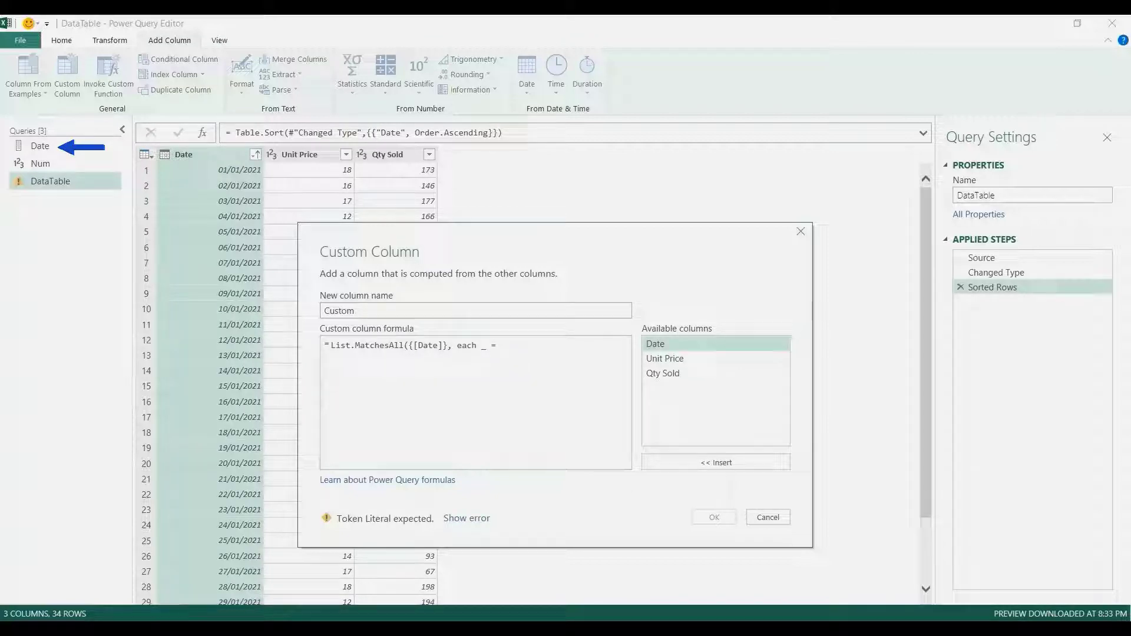
type("Date{0}")
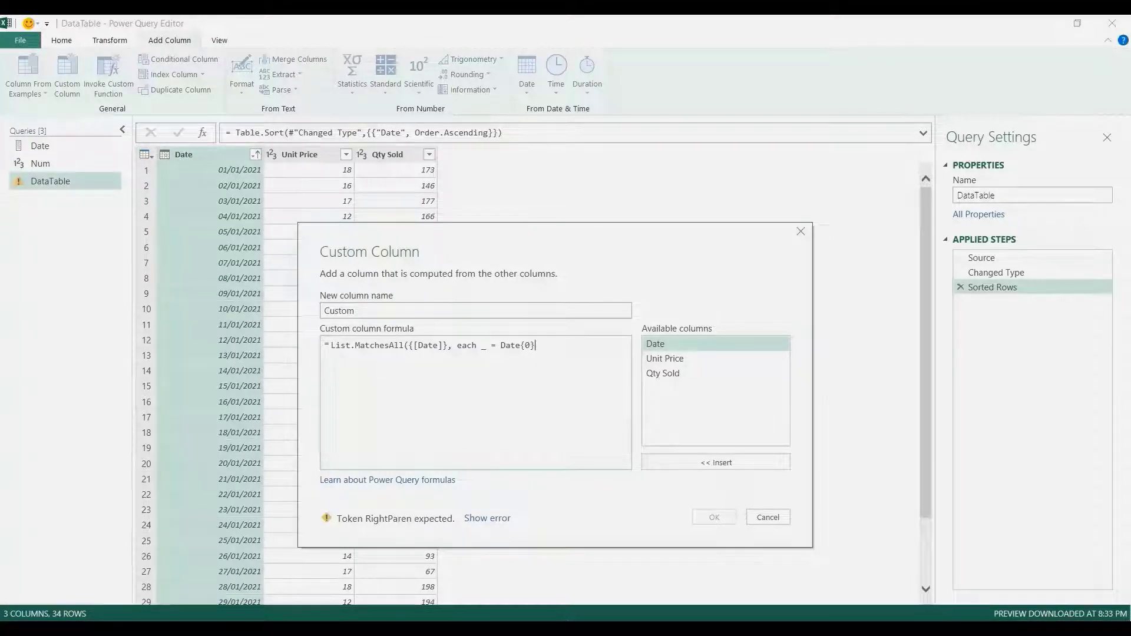
type("- Num")
type("+ 1")
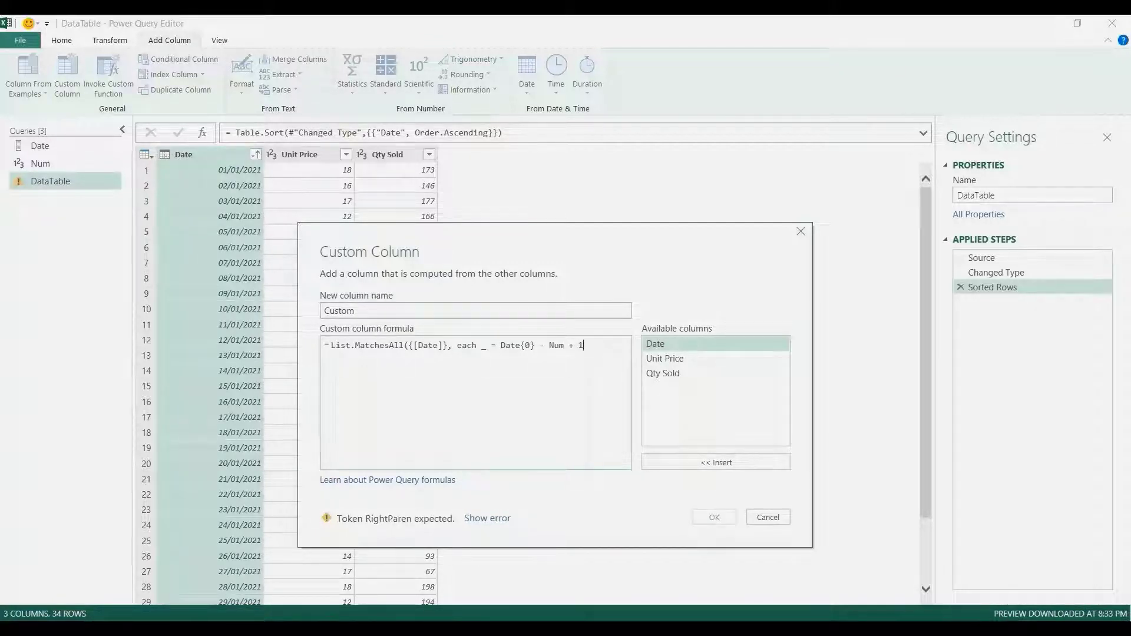
Wrap Date{0} in Number.From() within the custom column formula
left_click_drag(500, 345, 583, 345)
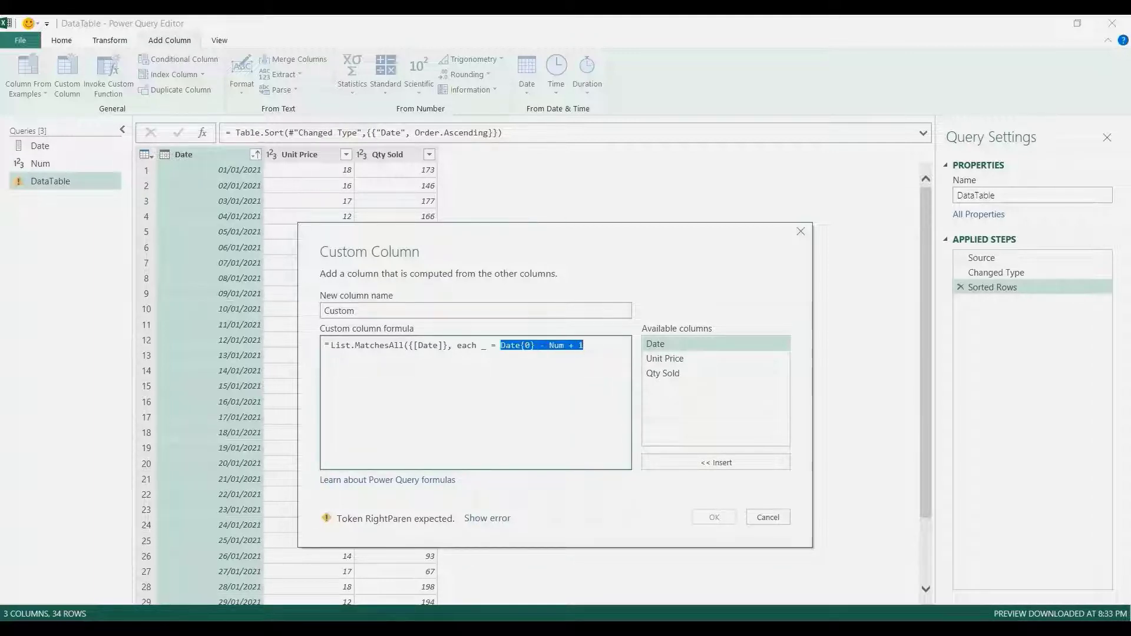
key("Left")
type("Number.From(Date{0}")
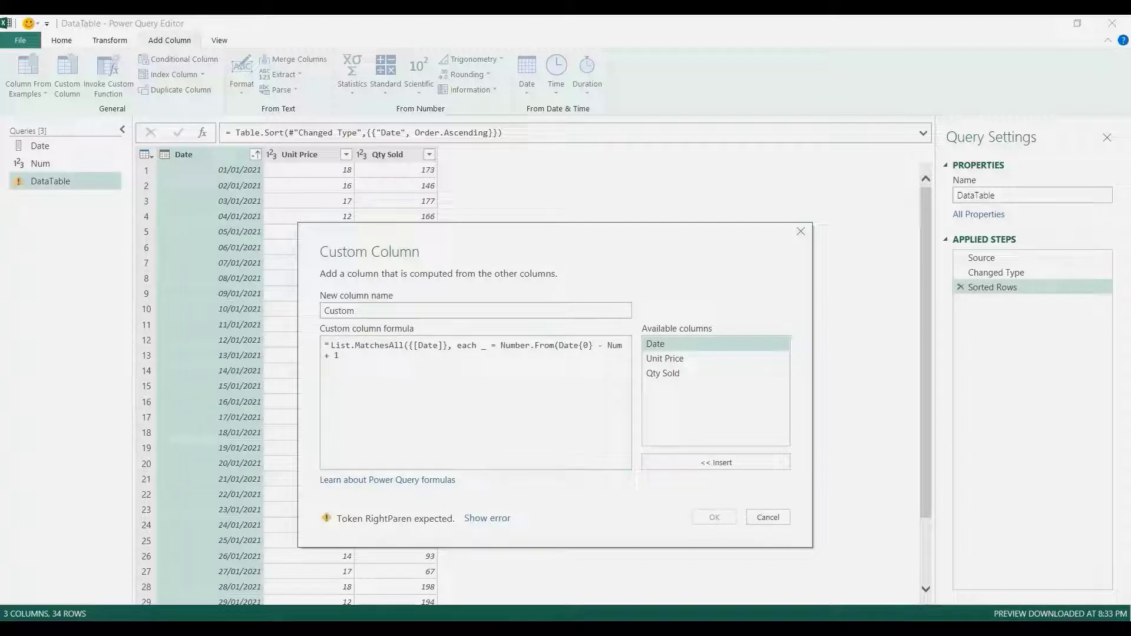
type(")")
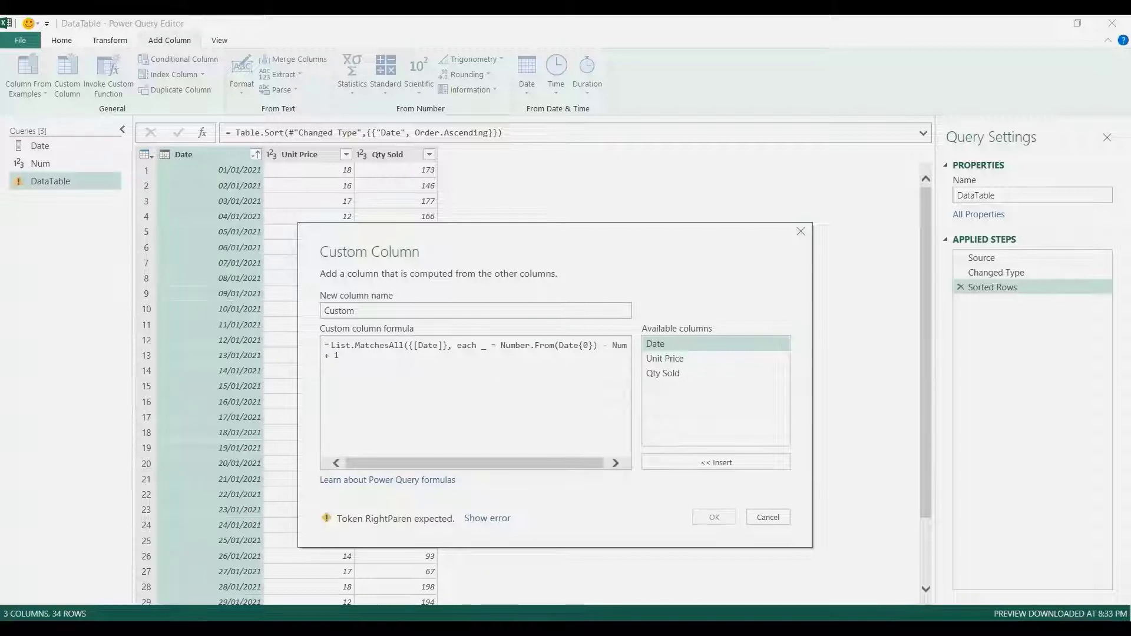
Wrap the Number.From(Date{0}) - Num + 1 expression in Date.From(), close the List.MatchesAll parentheses and add the custom column
left_click(500, 345)
type("Date.F")
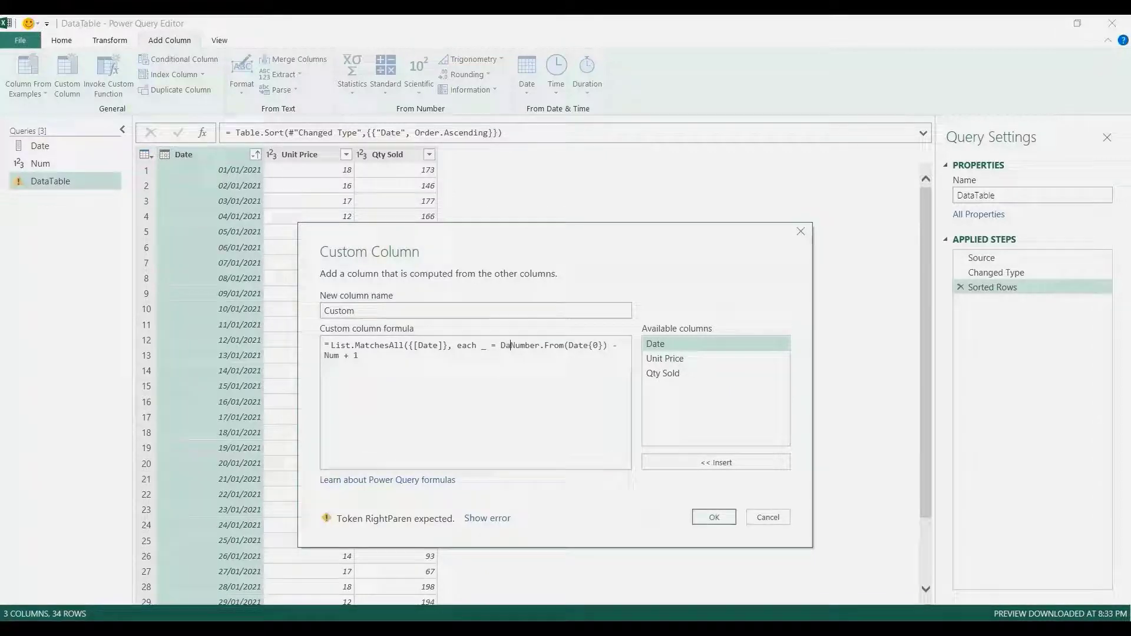
type("rom(")
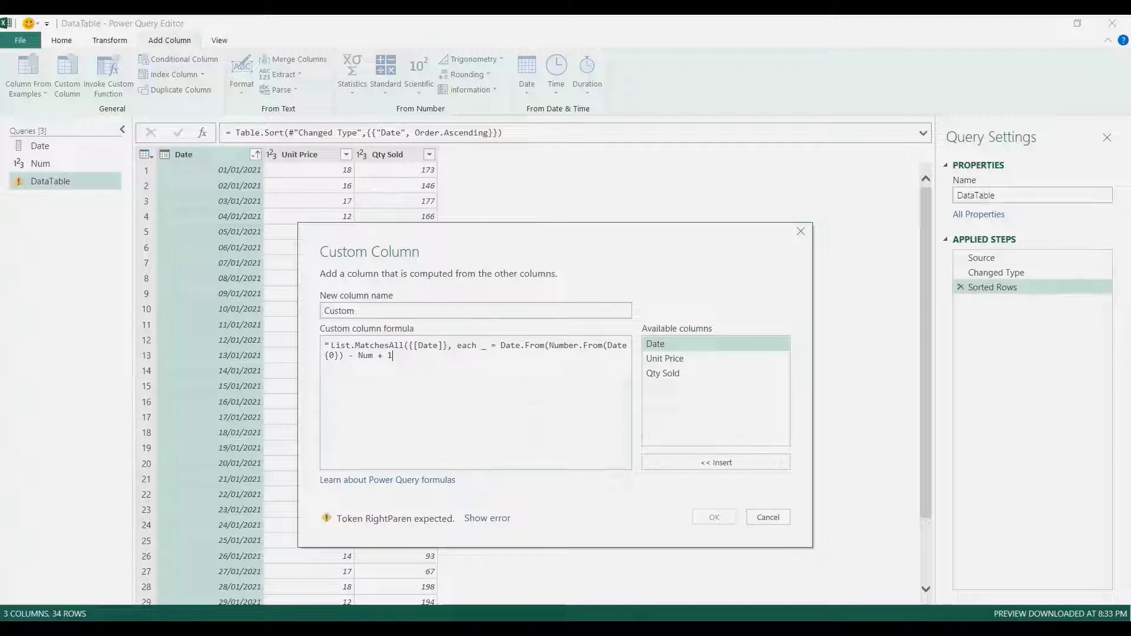
type(")")
left_click_drag(457, 345, 404, 345)
left_click(398, 356)
type(")")
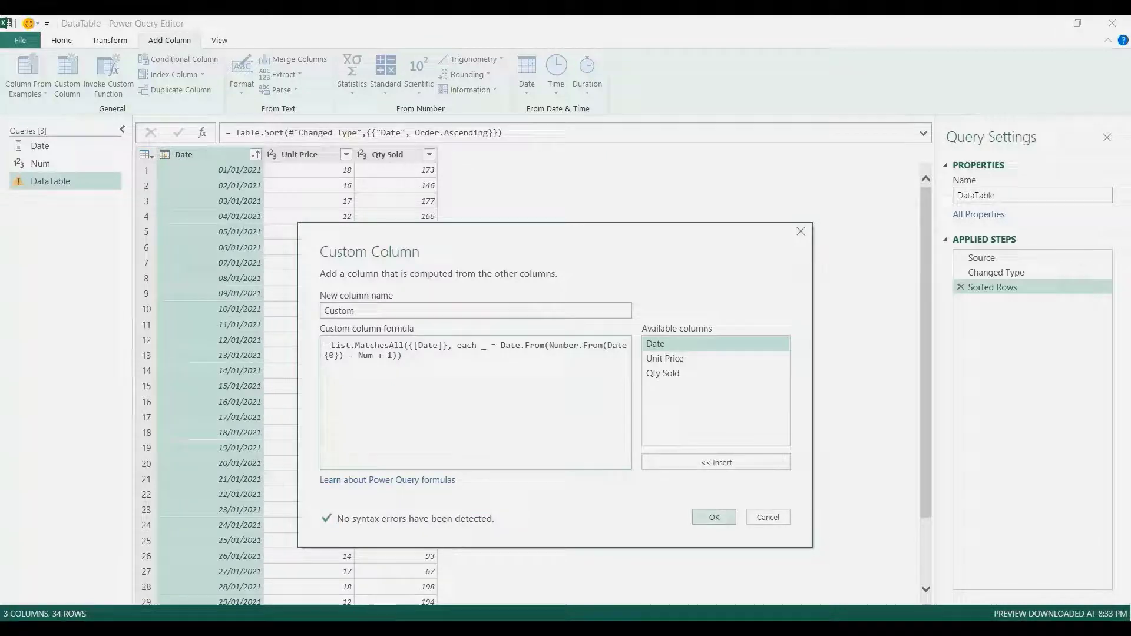
left_click(714, 518)
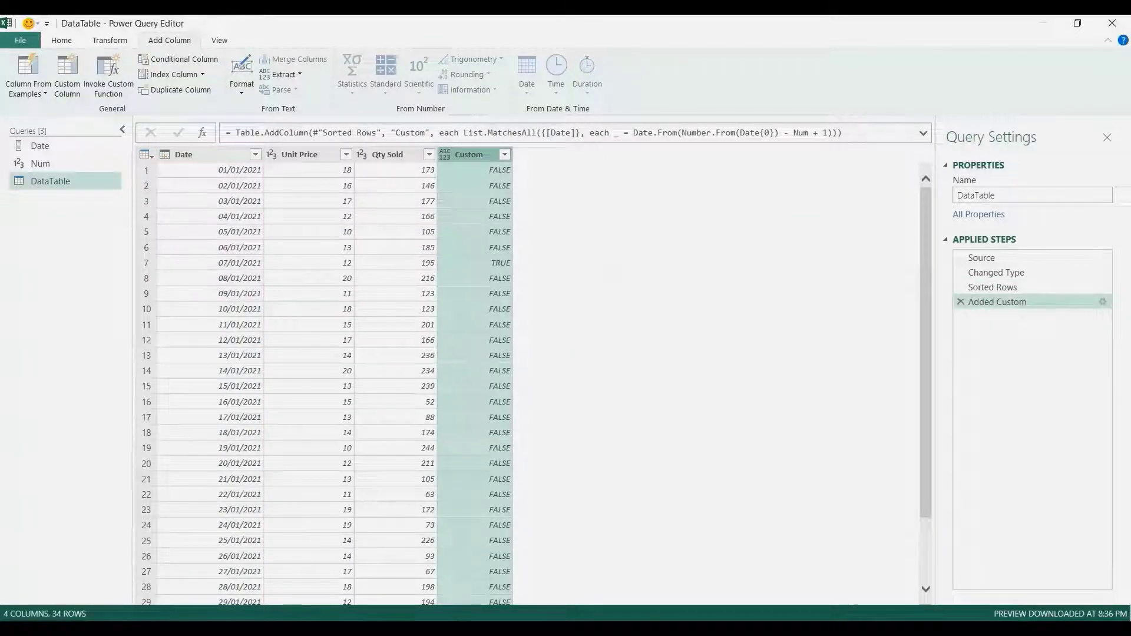
Check the Custom column's results for 07/01/2021 to 09/01/2021 against the values in the Date and Num queries
left_click(474, 263)
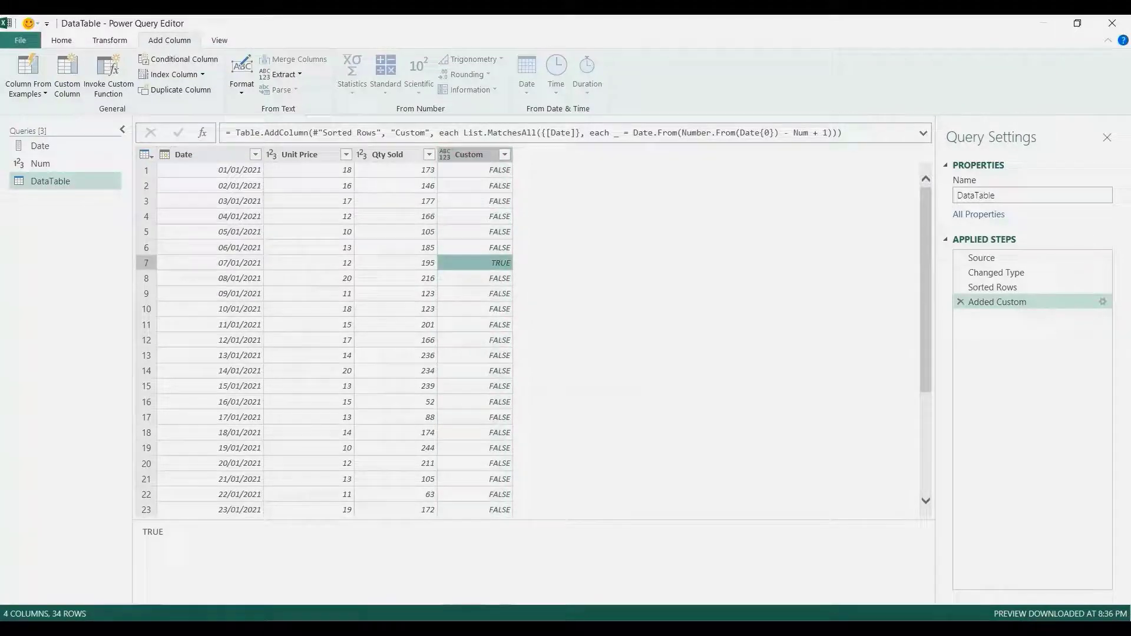
left_click(40, 145)
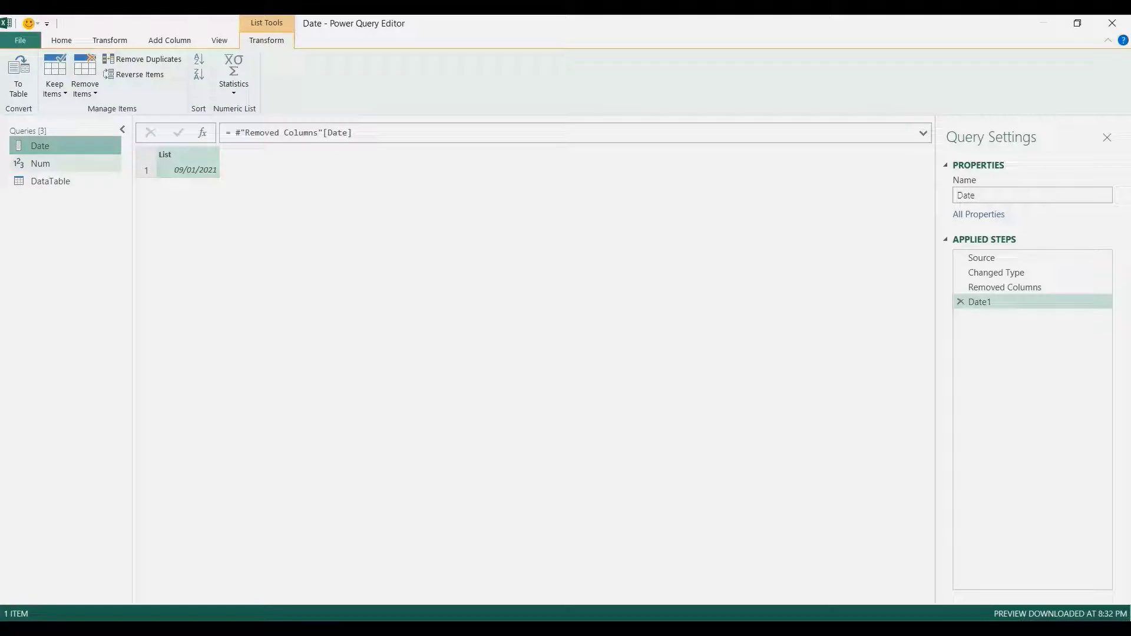
left_click(40, 164)
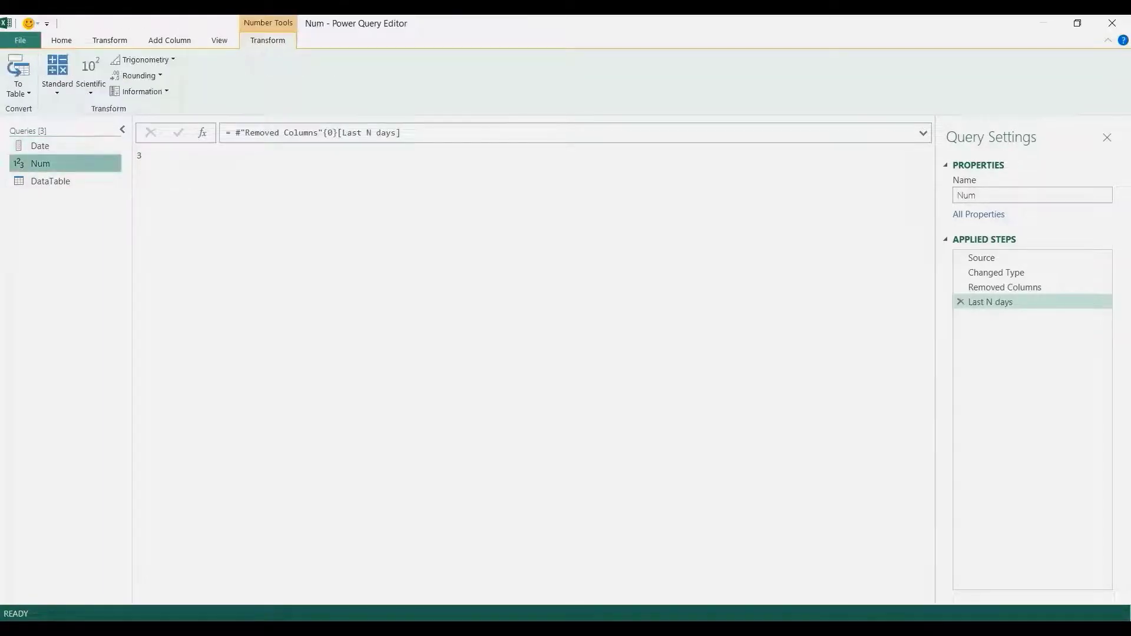
left_click(50, 180)
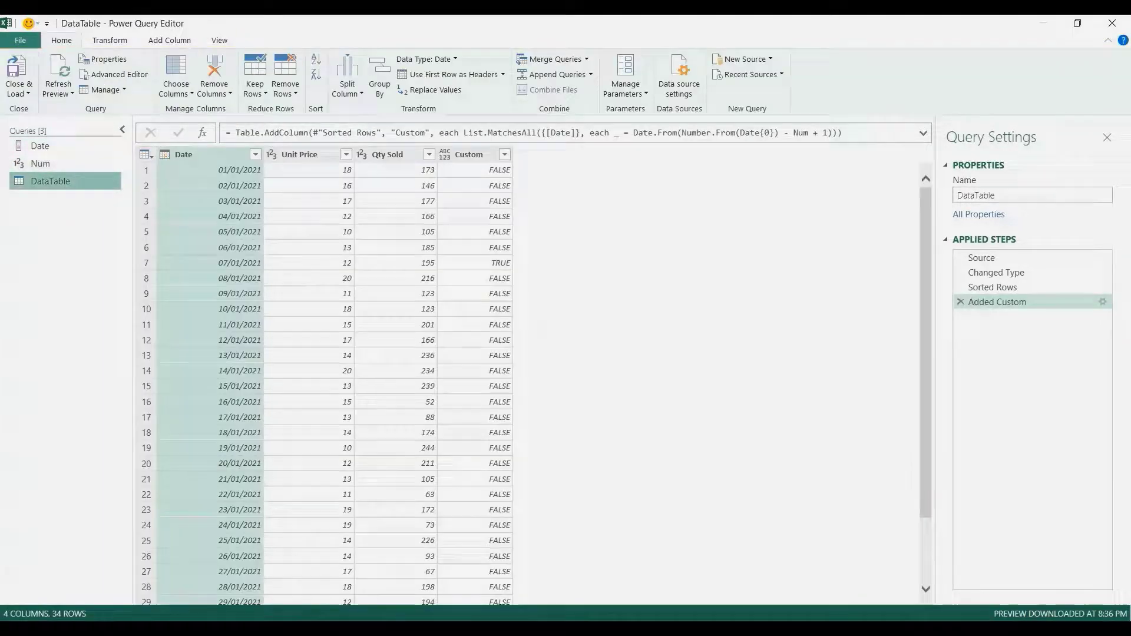
left_click(474, 293)
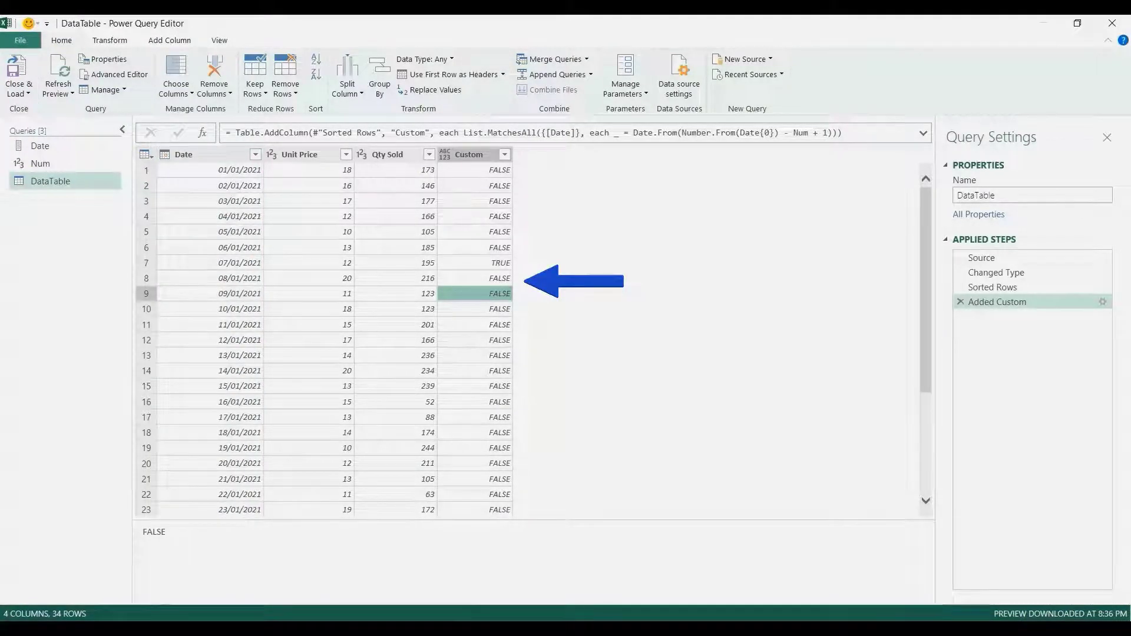
left_click(474, 278)
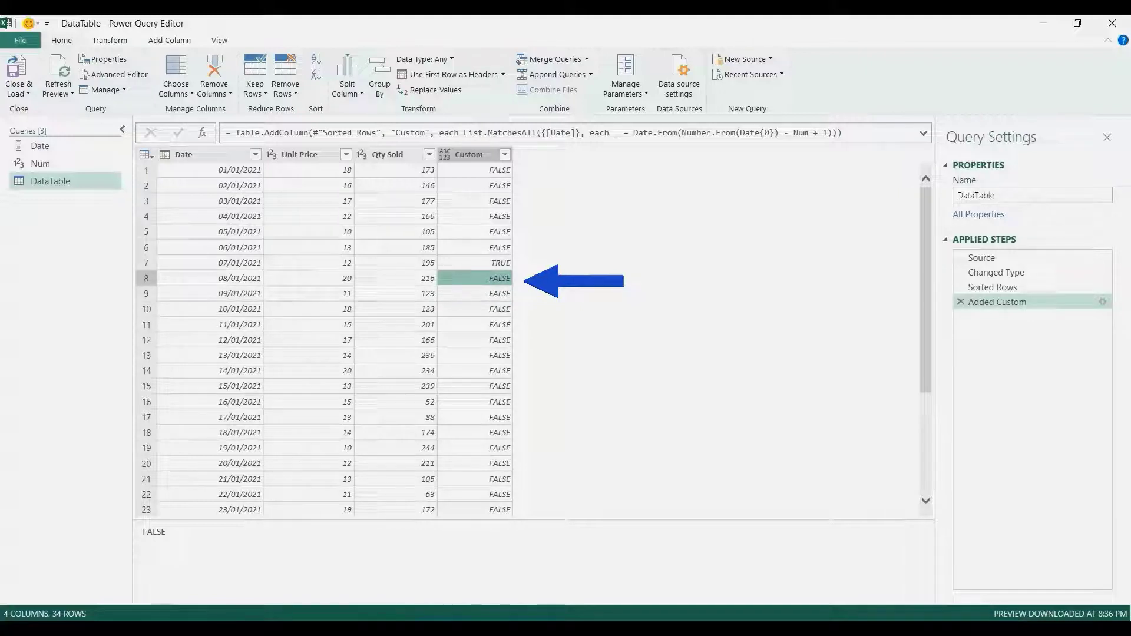
left_click(474, 263)
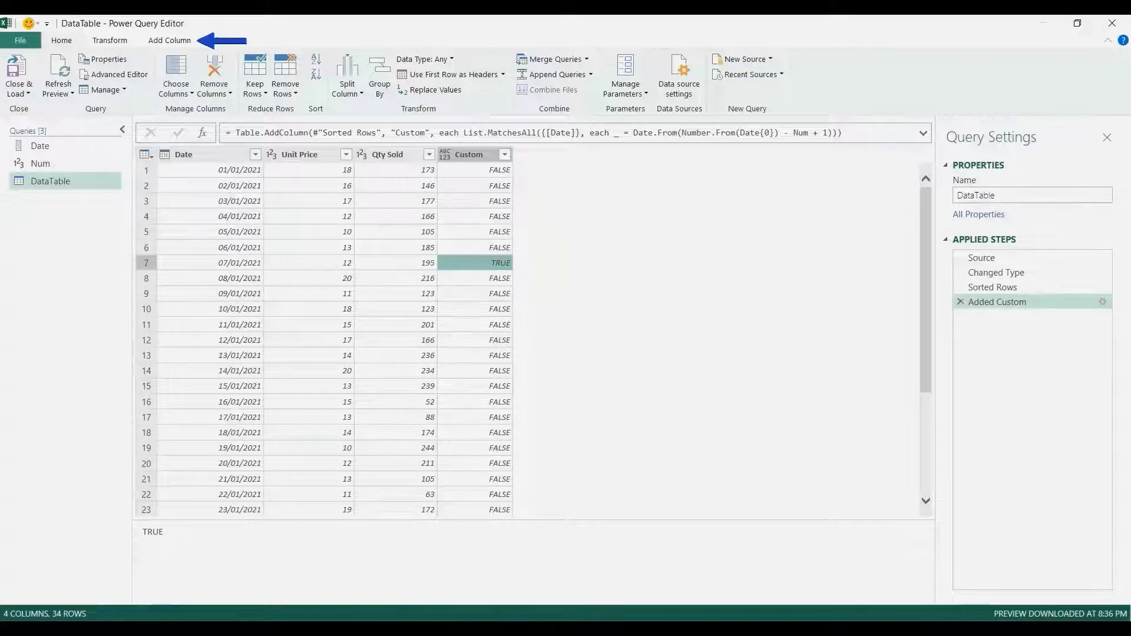
Add an index column starting from 0 to the DataTable query
left_click(169, 40)
left_click(202, 75)
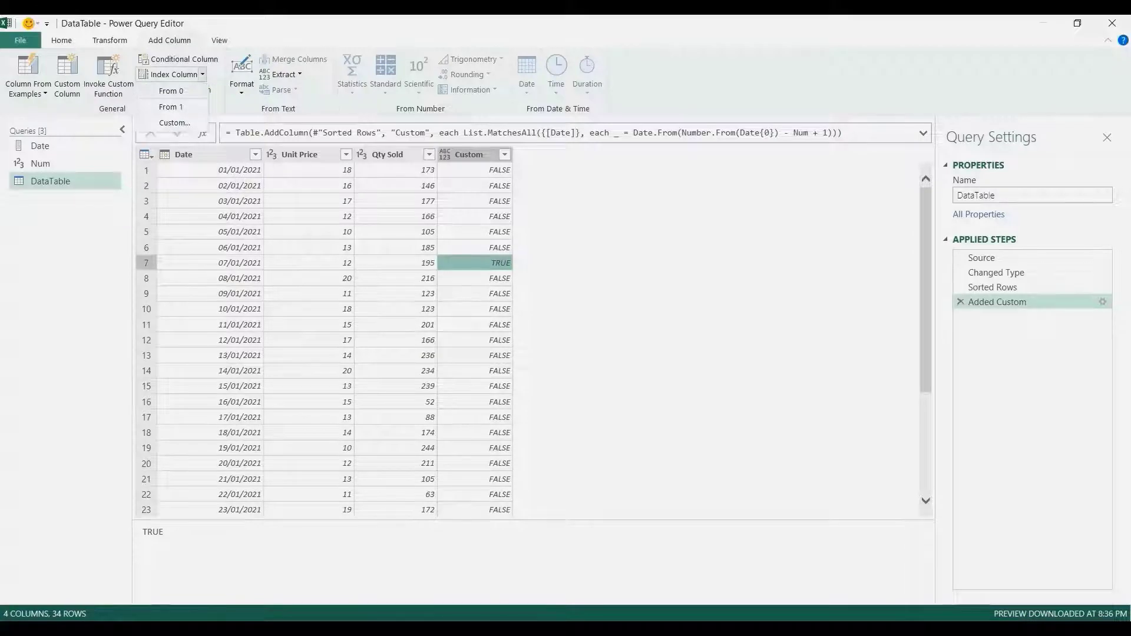
left_click(171, 91)
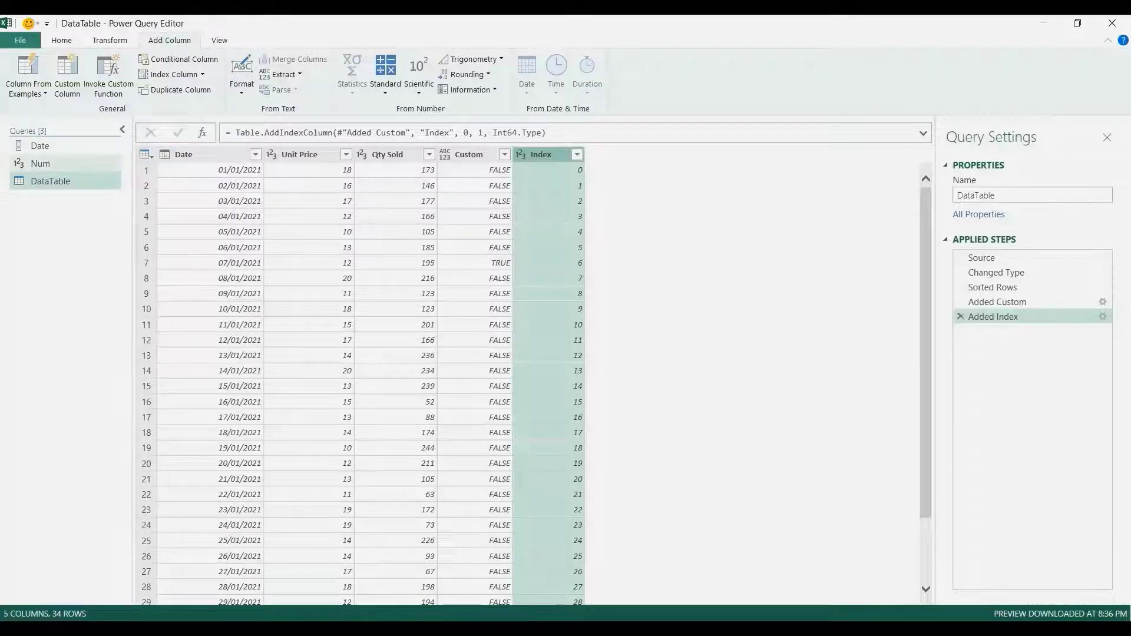
Check the Num query and add a custom column to DataTable with the formula Table.Range(#"Added Index",[Index],Num)
left_click(64, 163)
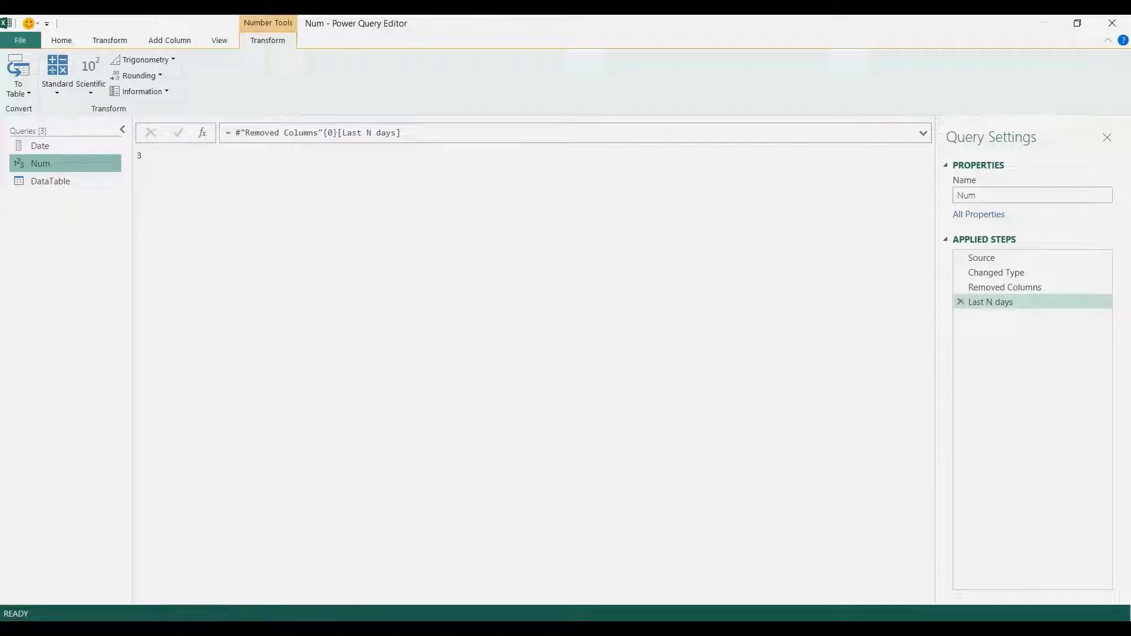
left_click(50, 181)
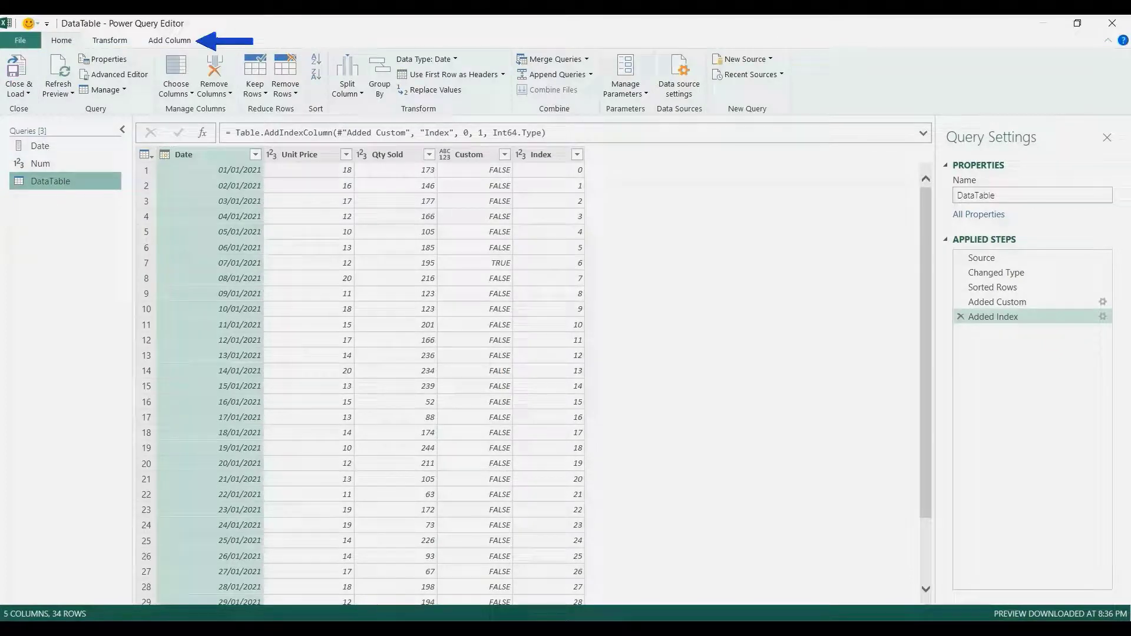
left_click(169, 40)
left_click(66, 76)
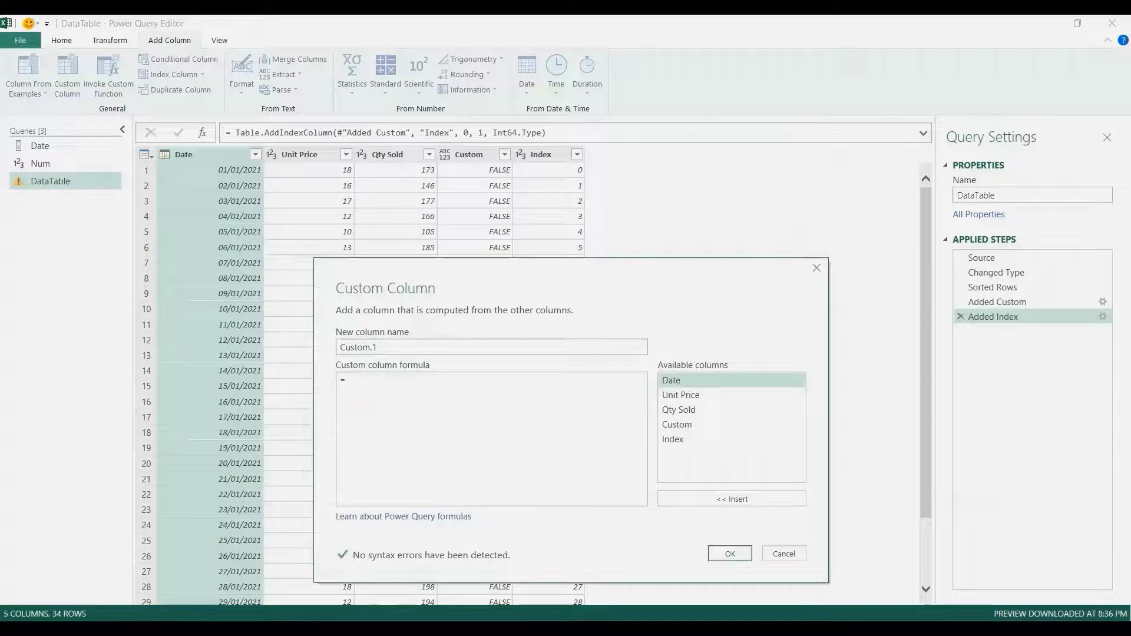
type("Table.Range(#")
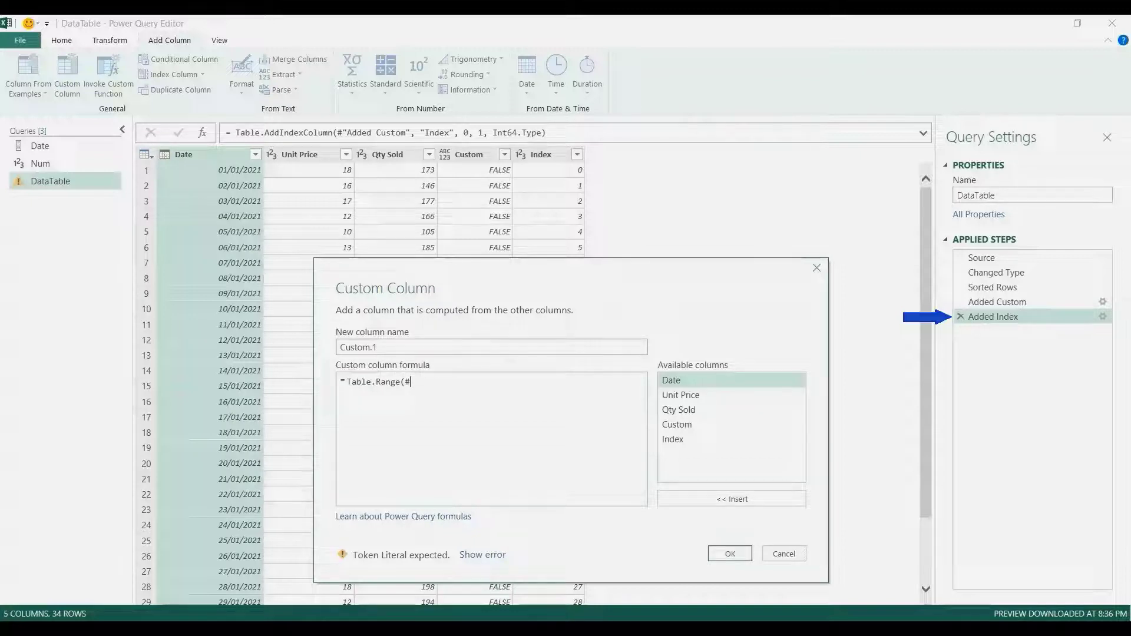
type("\"Adde")
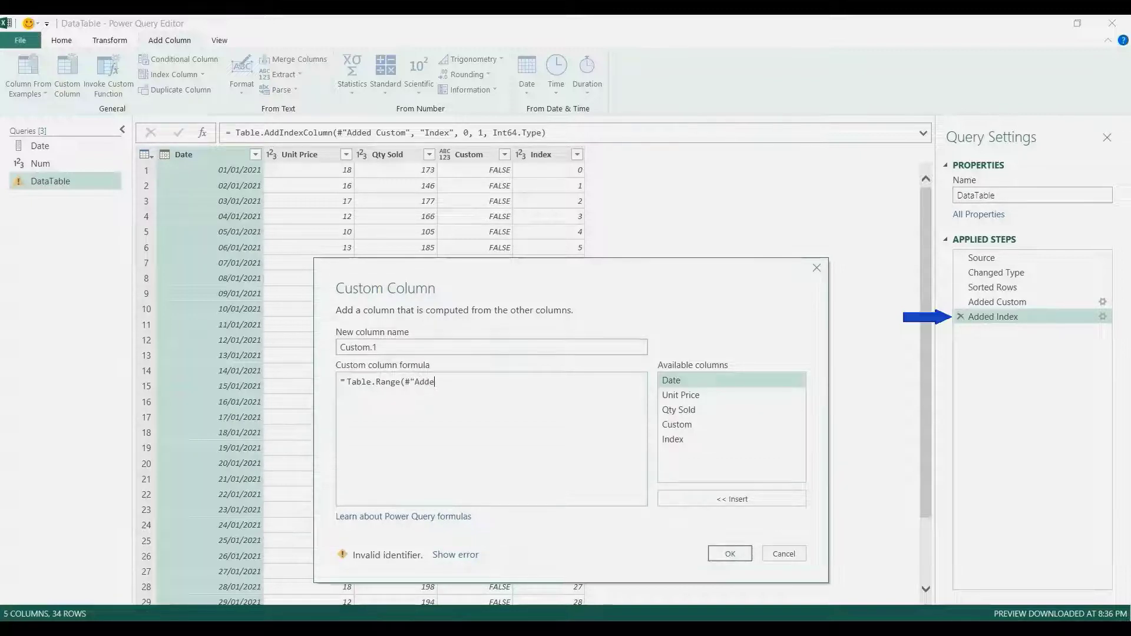
type("d Index\",")
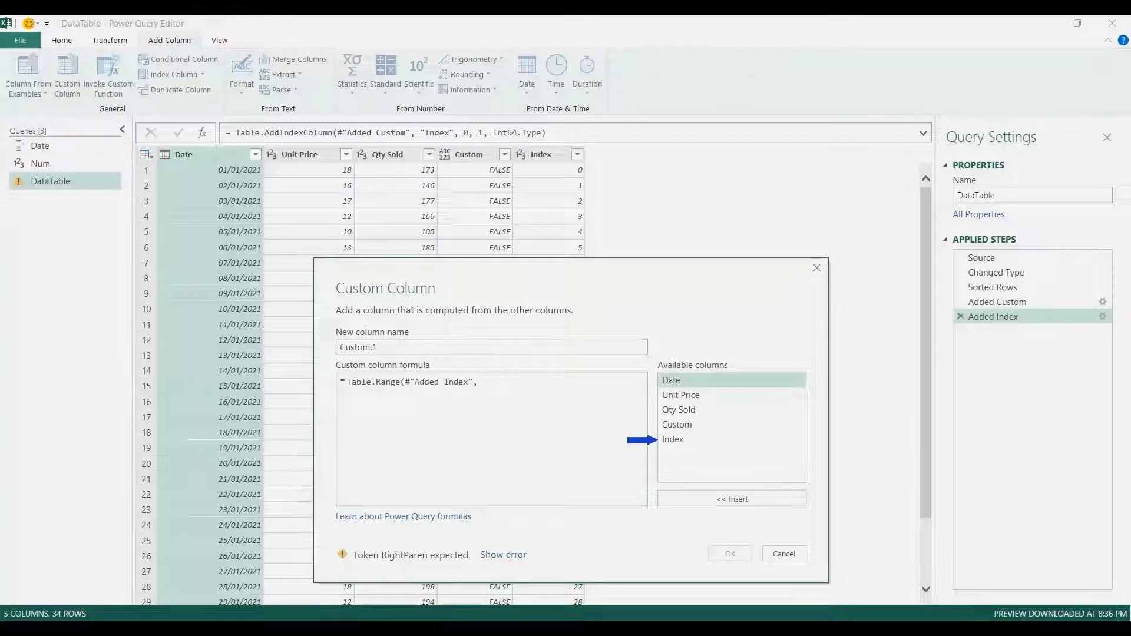
double_click(673, 439)
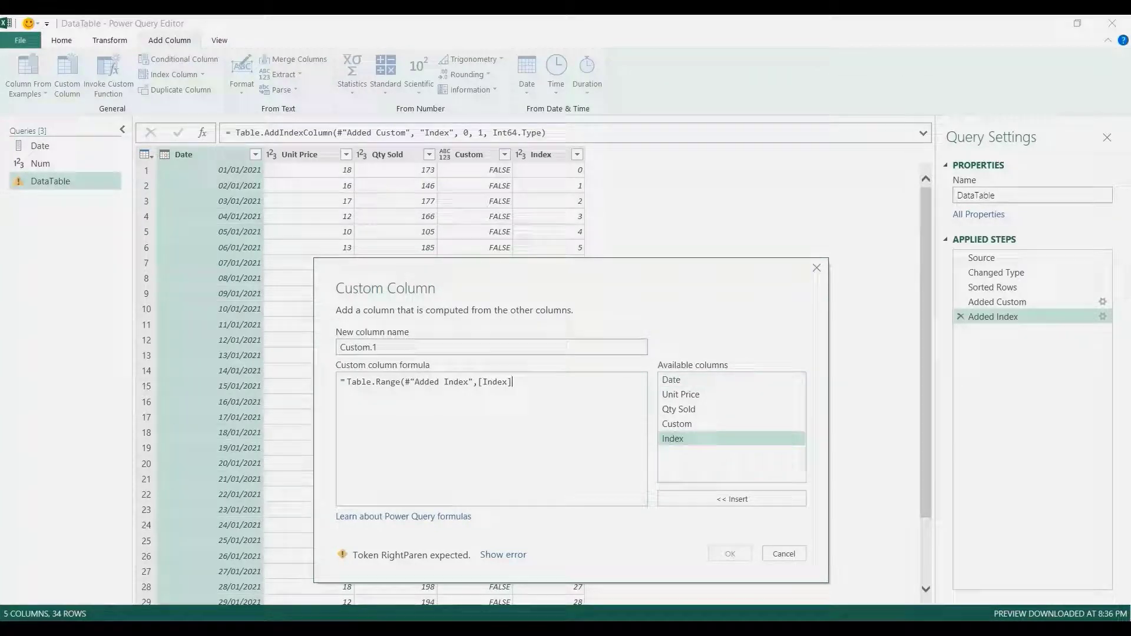
type(",Num)")
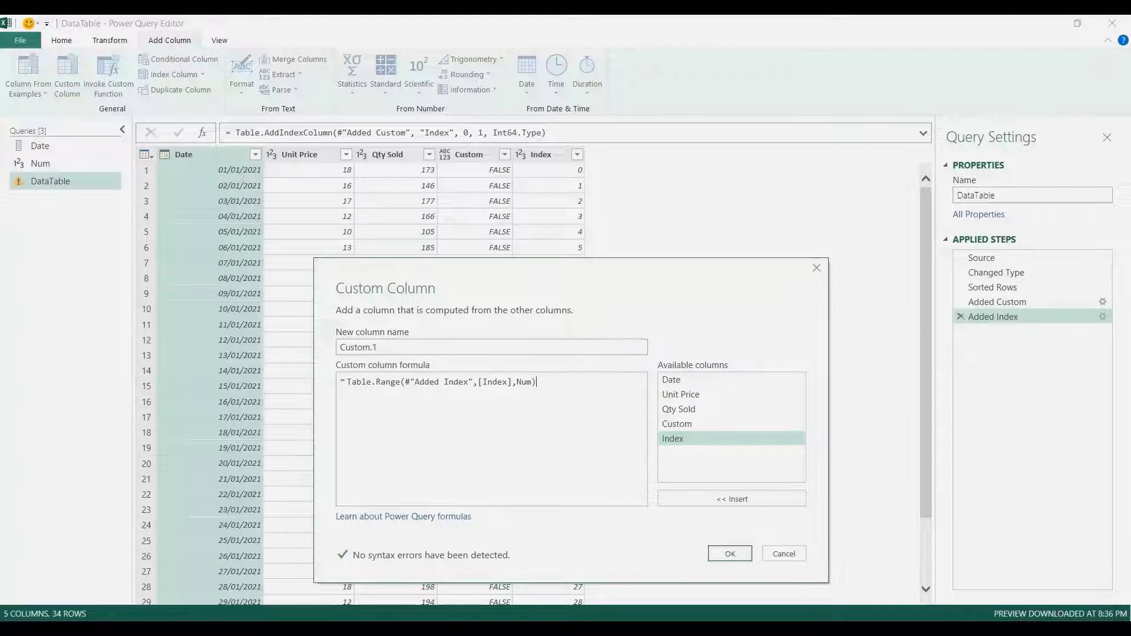
left_click(729, 553)
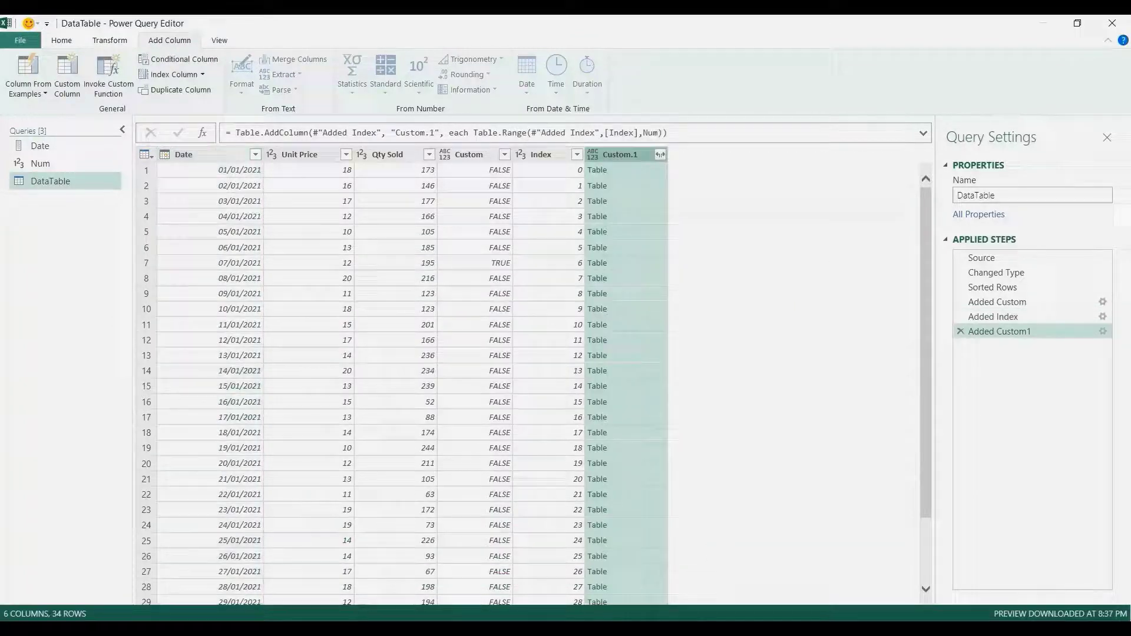
Preview the nested tables in the first three rows of Custom.1, enlarging the preview area
left_click(635, 170)
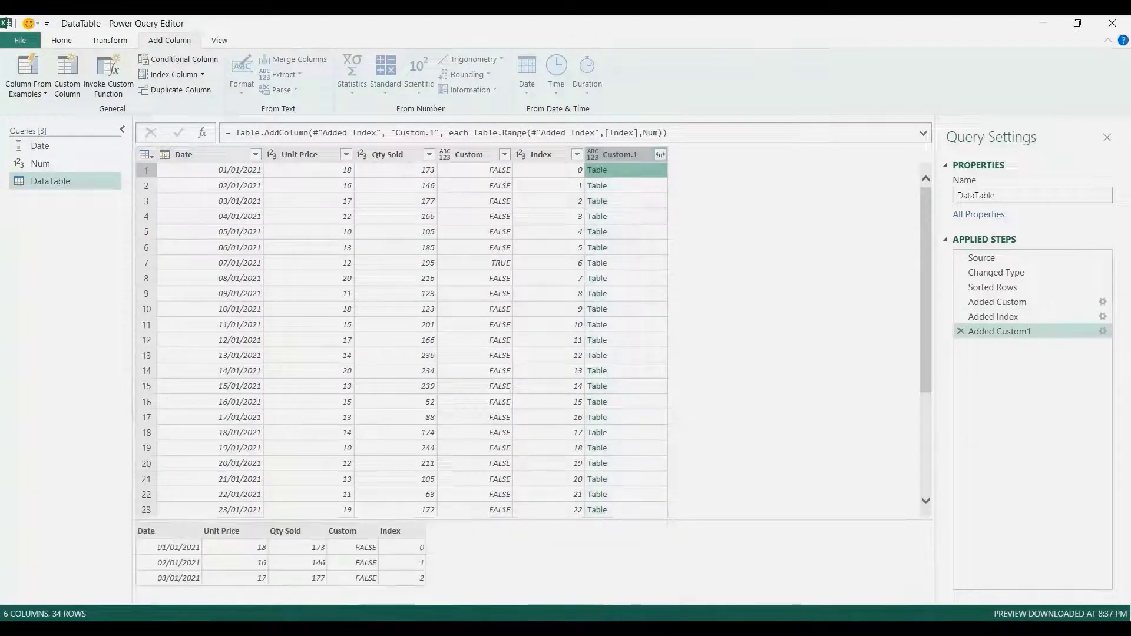
left_click_drag(534, 520, 533, 407)
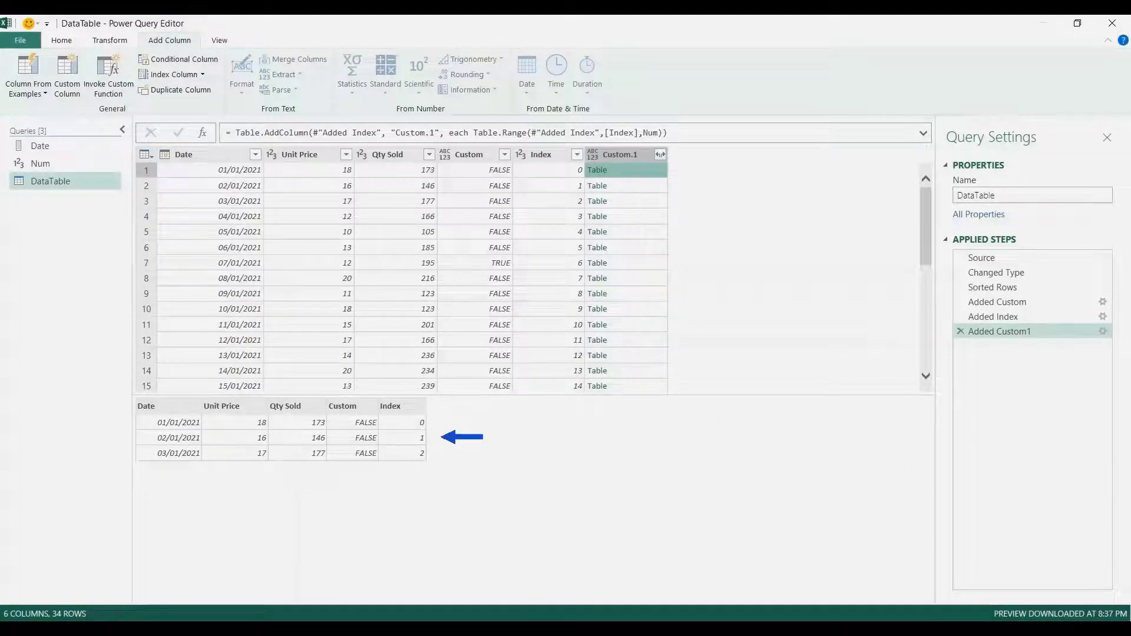
left_click(635, 185)
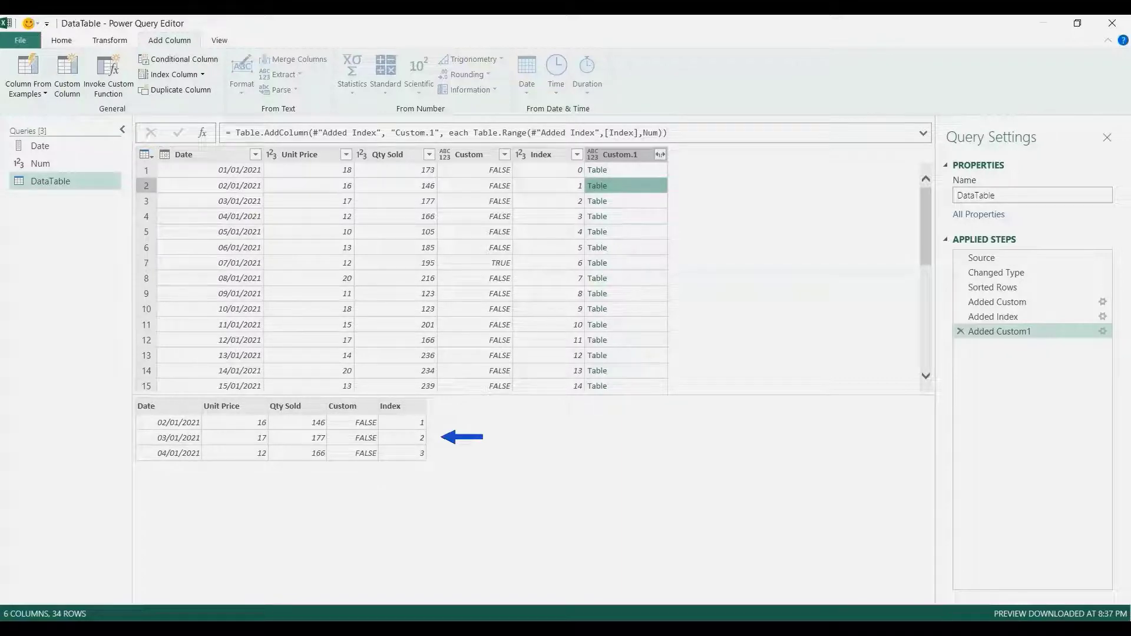
left_click(633, 201)
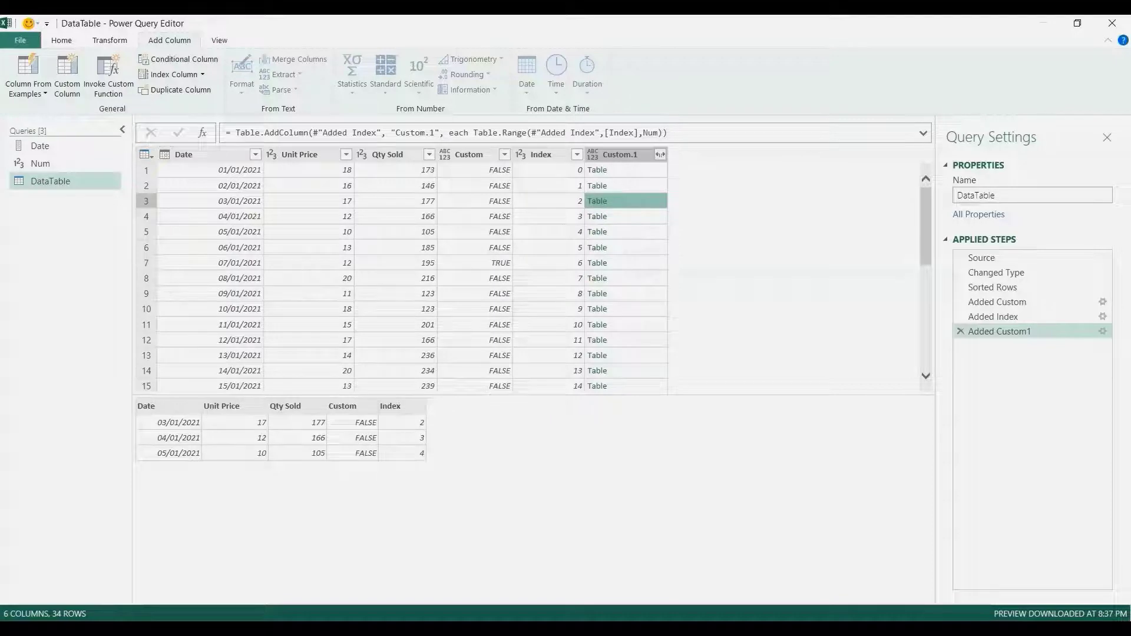
Filter the Custom column to keep only the TRUE rows
left_click(504, 154)
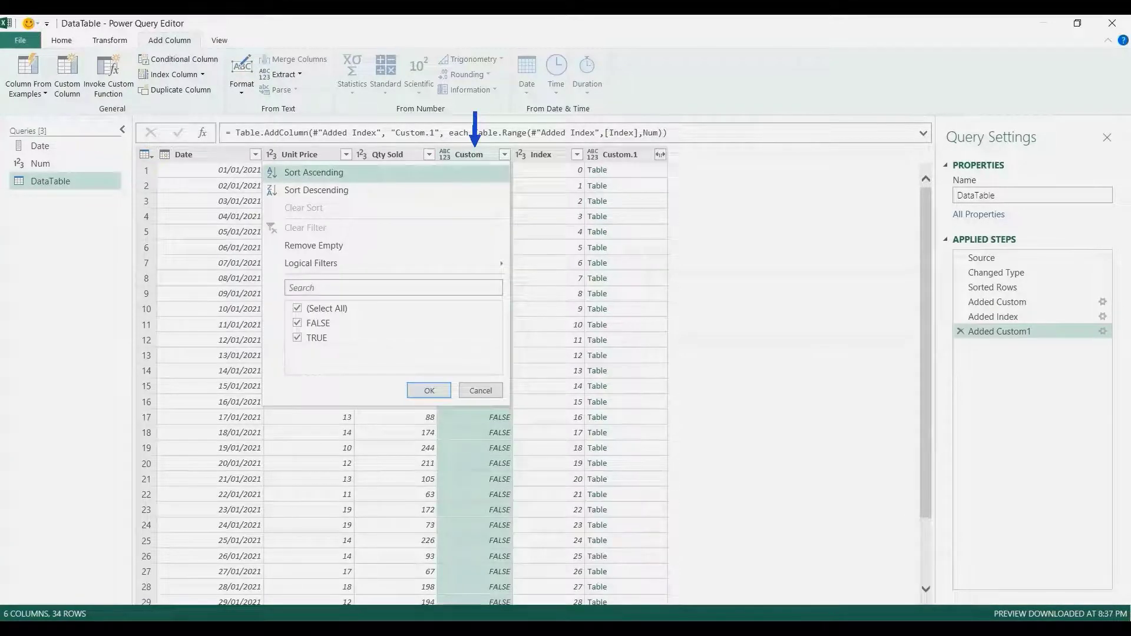
left_click(298, 308)
left_click(298, 339)
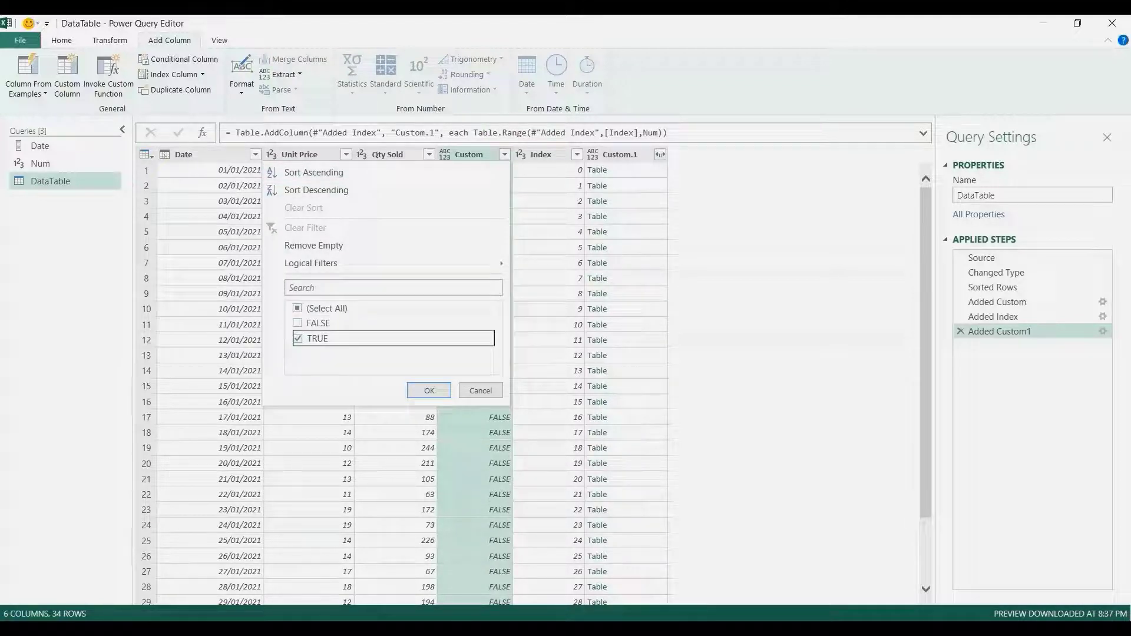
left_click(436, 391)
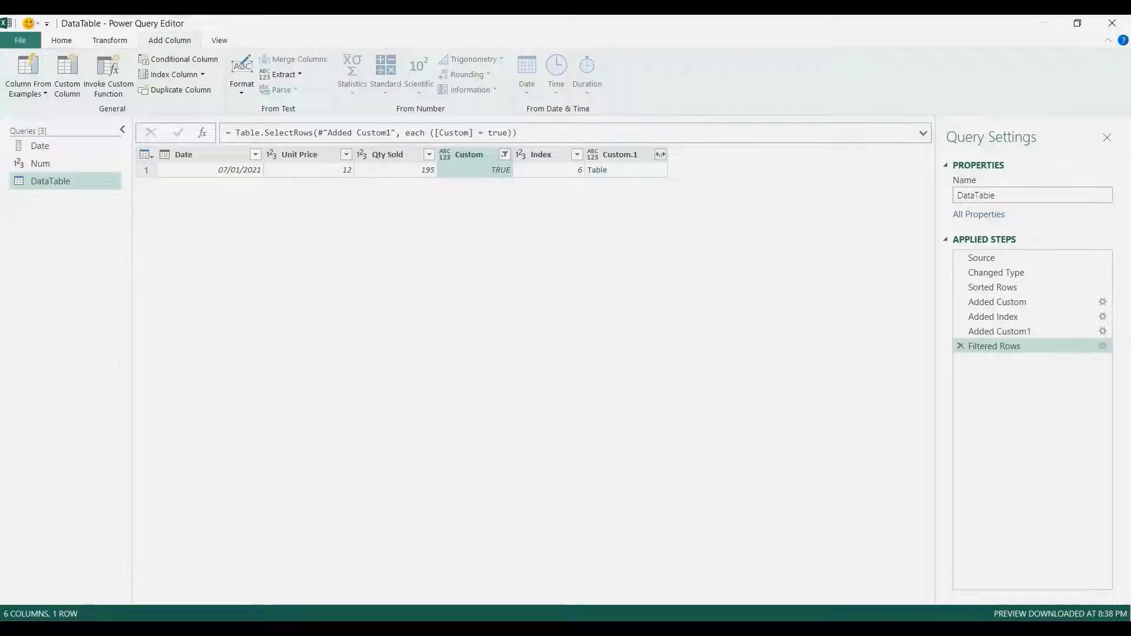
Remove all columns except Custom.1 and expand all its nested columns without using the original column name as prefix
right_click(619, 155)
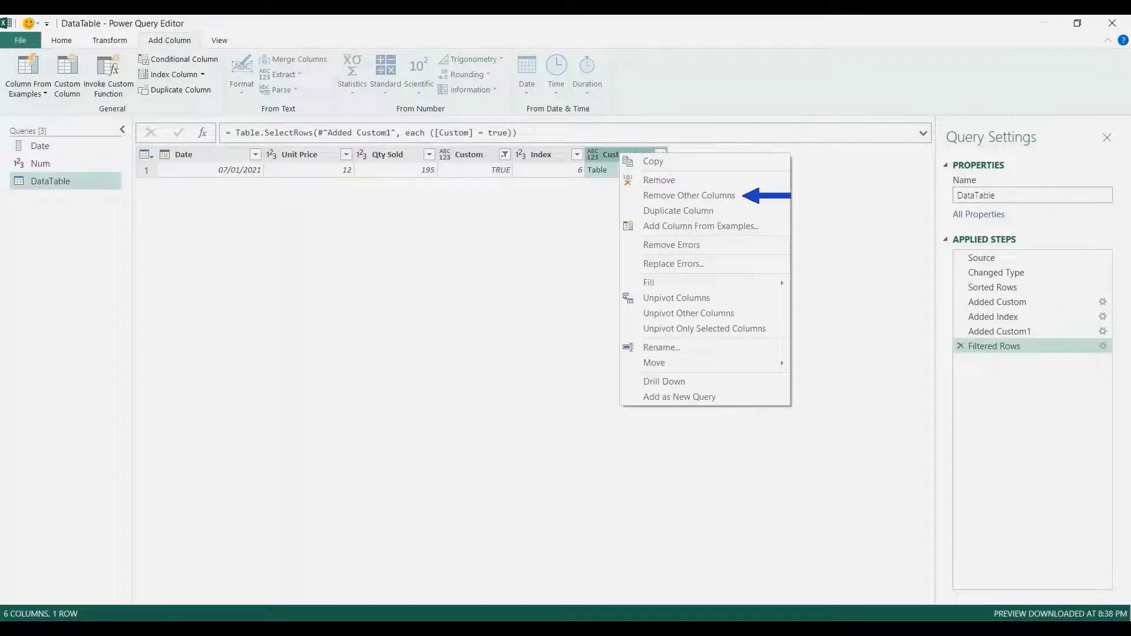
left_click(690, 195)
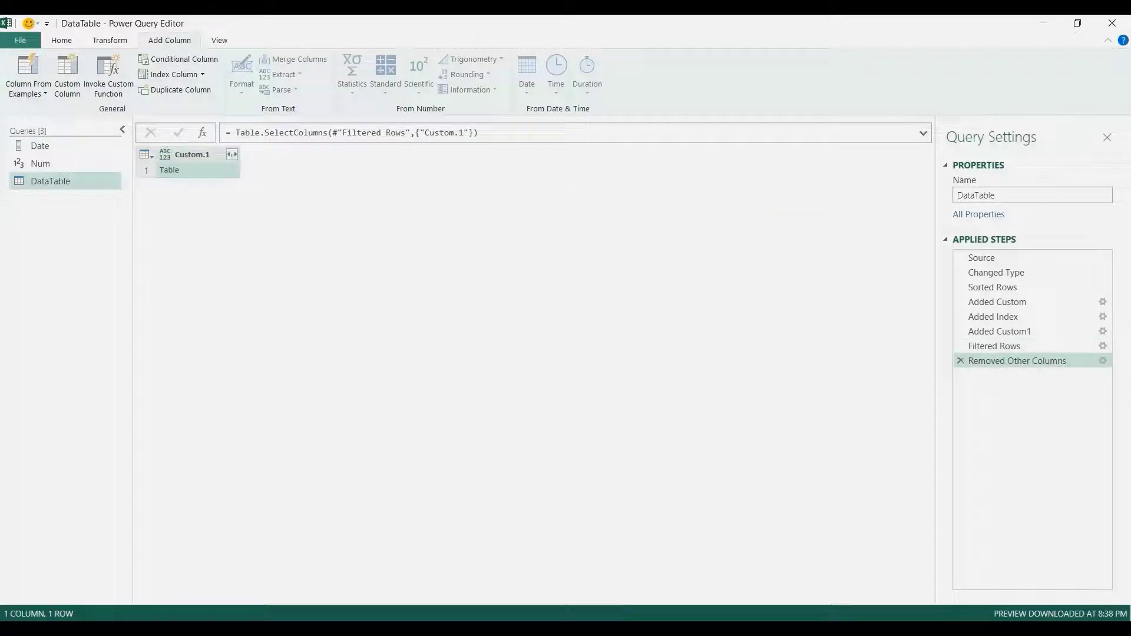
left_click(232, 154)
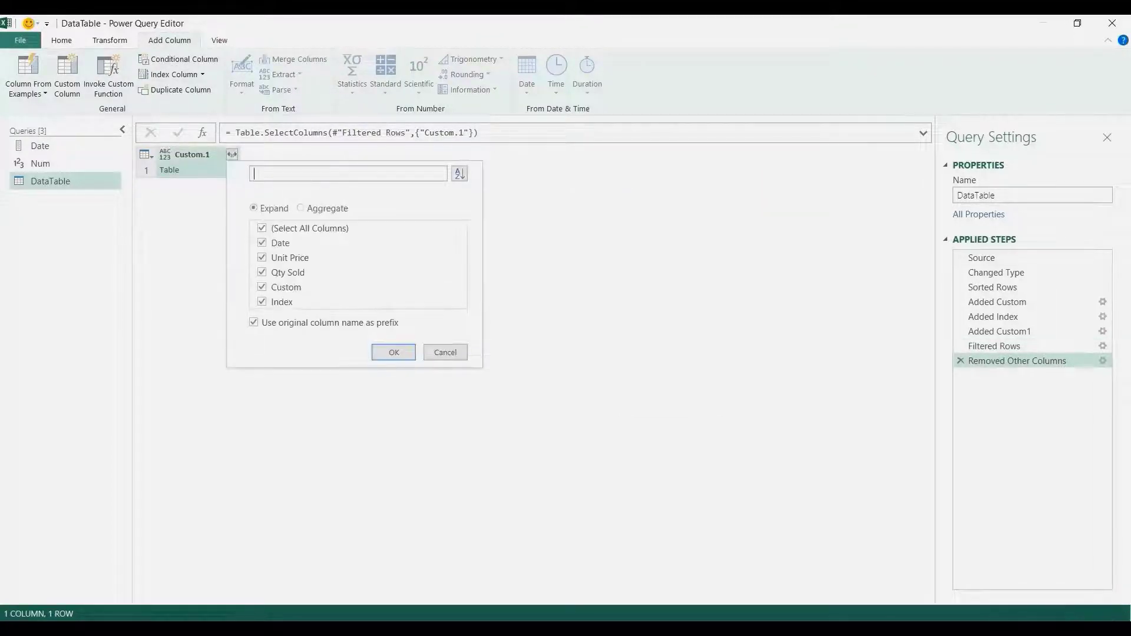
left_click(253, 322)
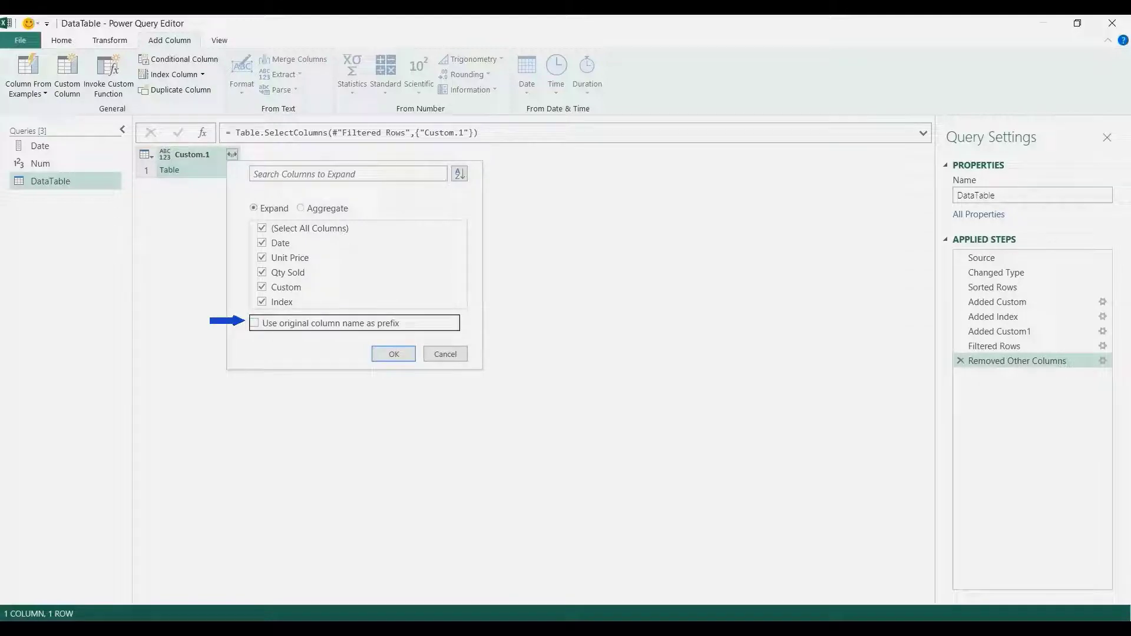
key("Return")
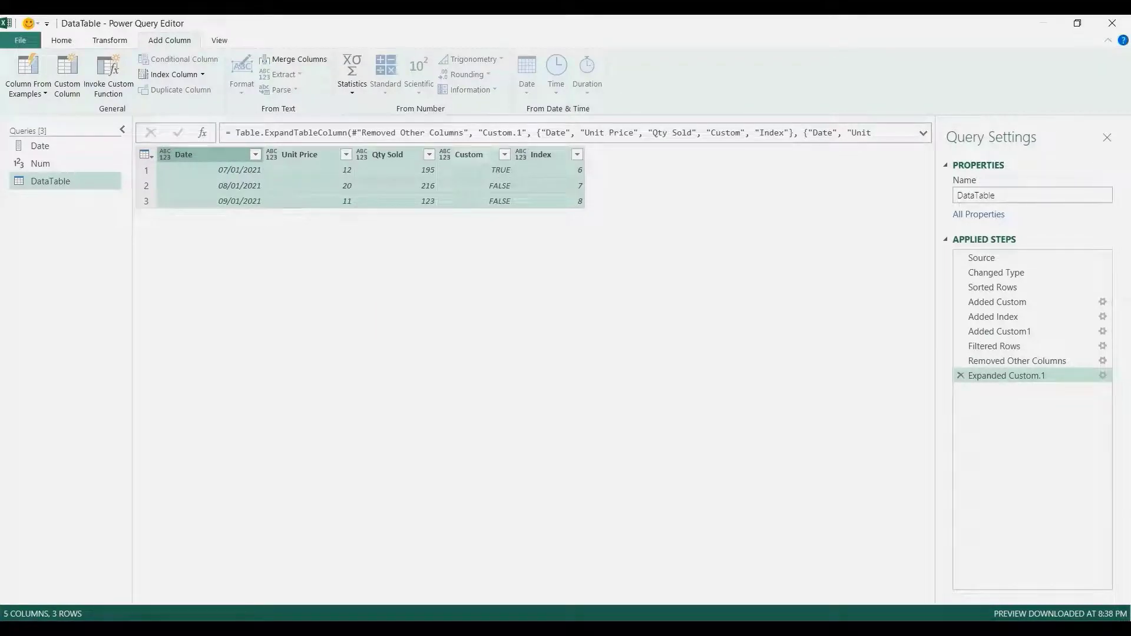
Remove the Custom and Index columns from the expanded table
left_click(469, 155)
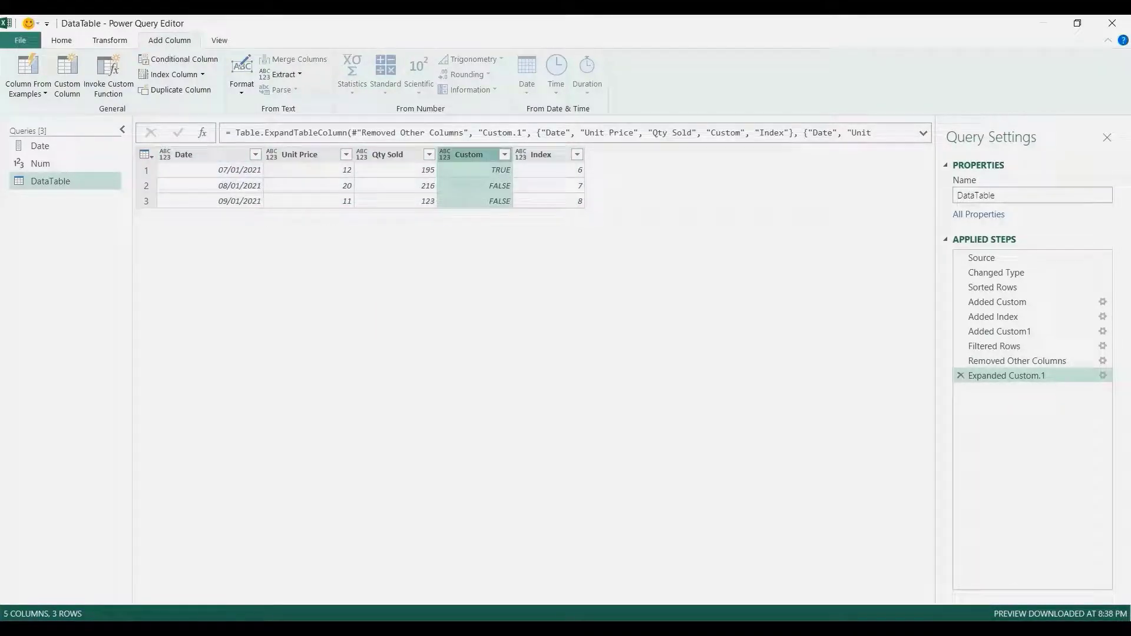
left_click(541, 154, "ctrl")
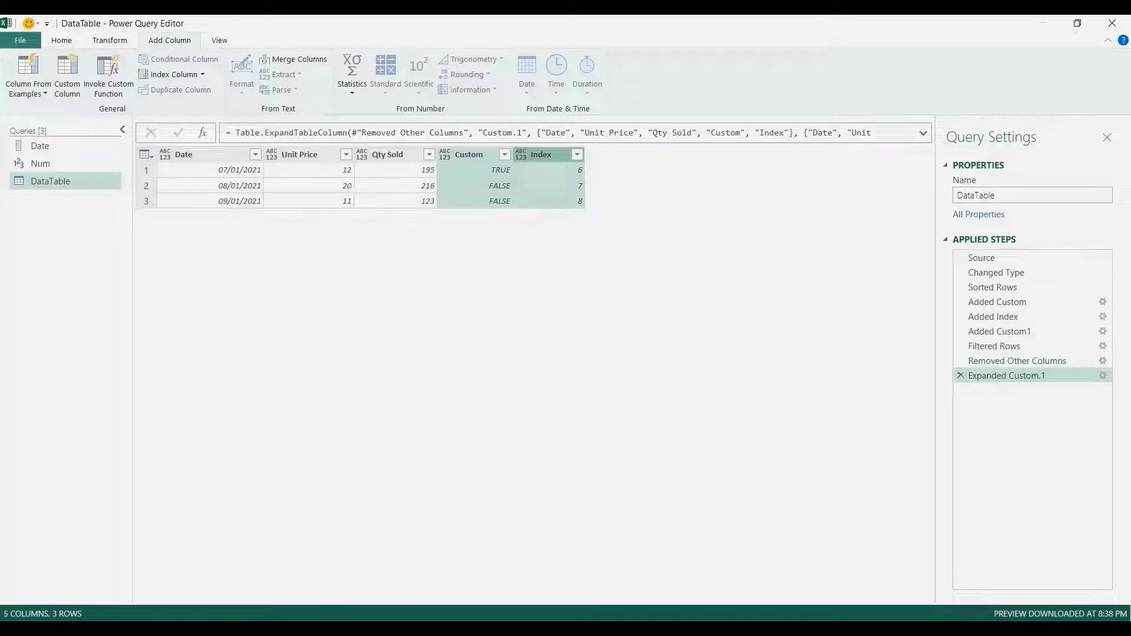
right_click(534, 155)
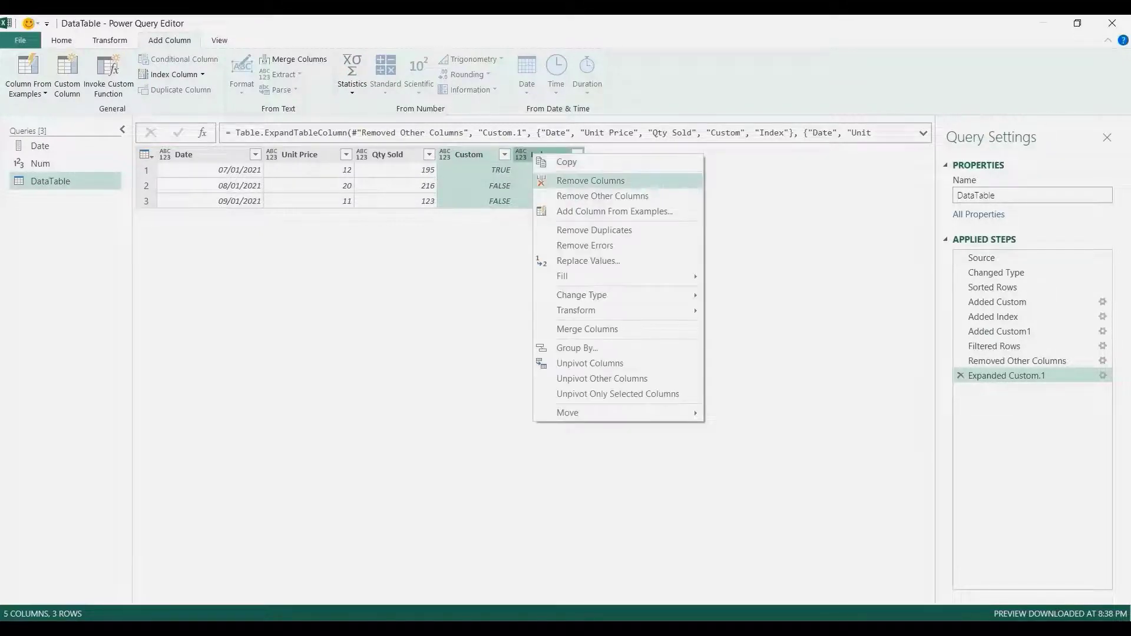
left_click(591, 180)
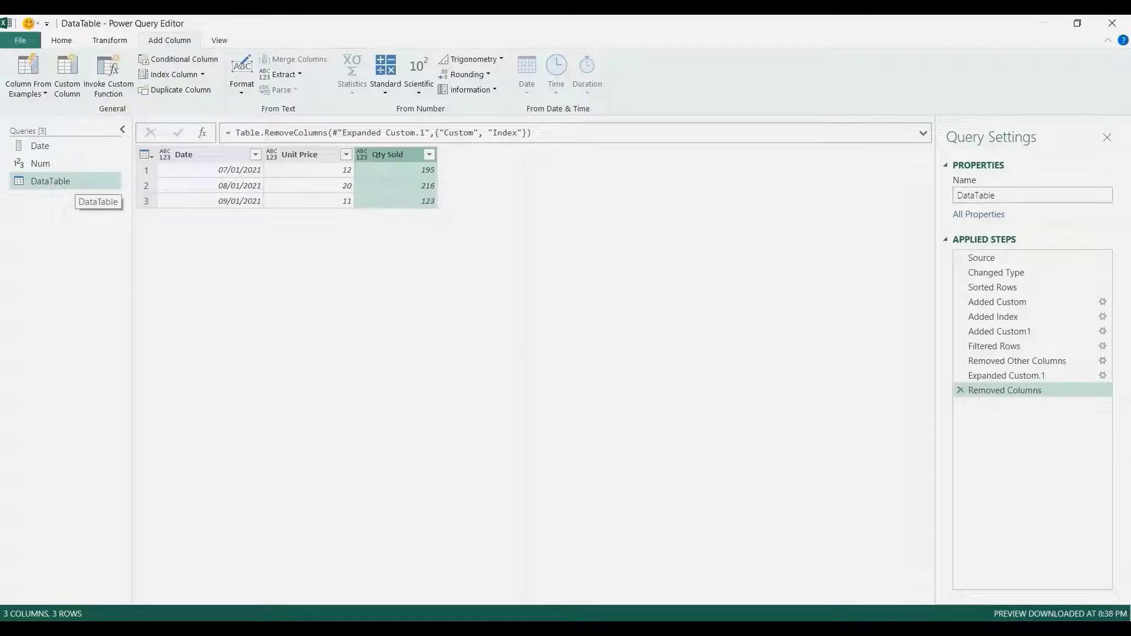
Duplicate the DataTable query and insert a new step after Removed Columns in the copy
right_click(75, 184)
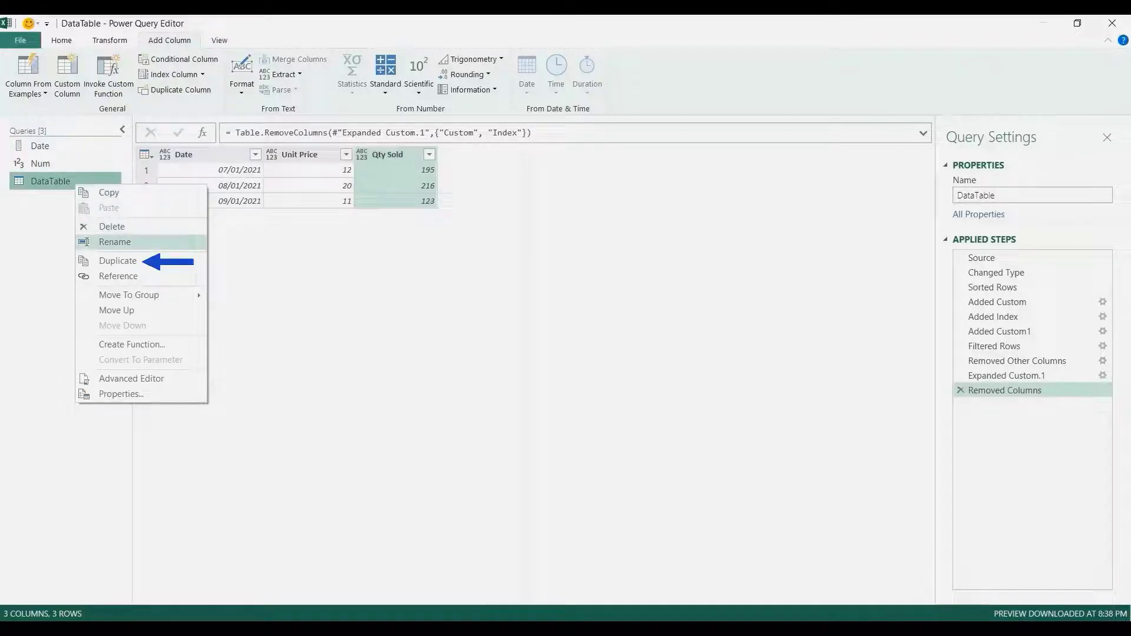
left_click(117, 260)
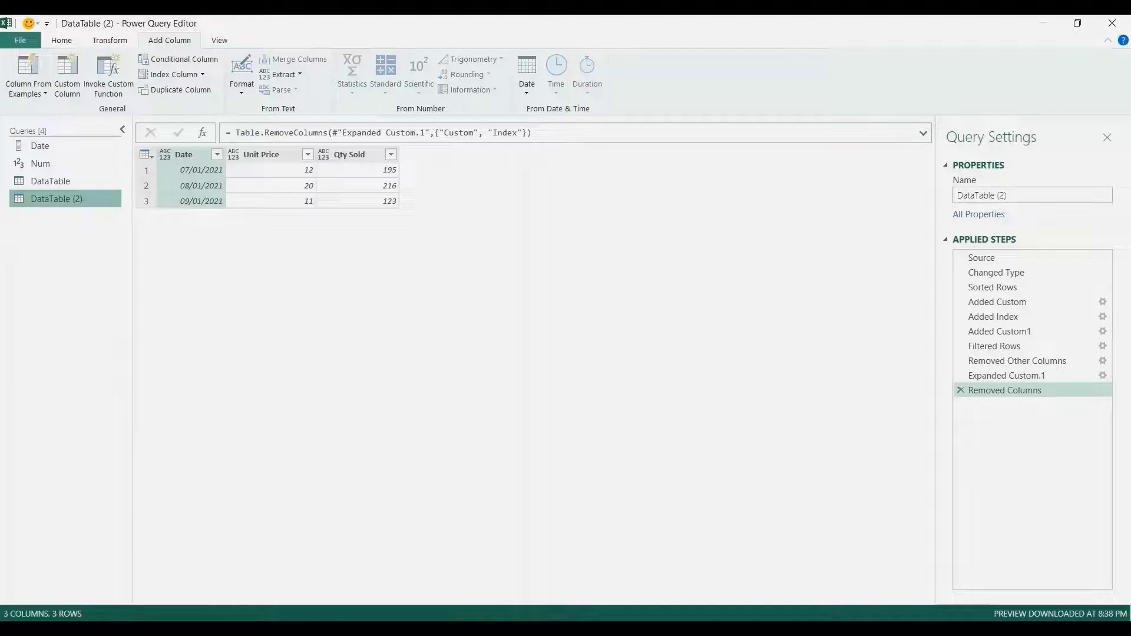
right_click(1010, 391)
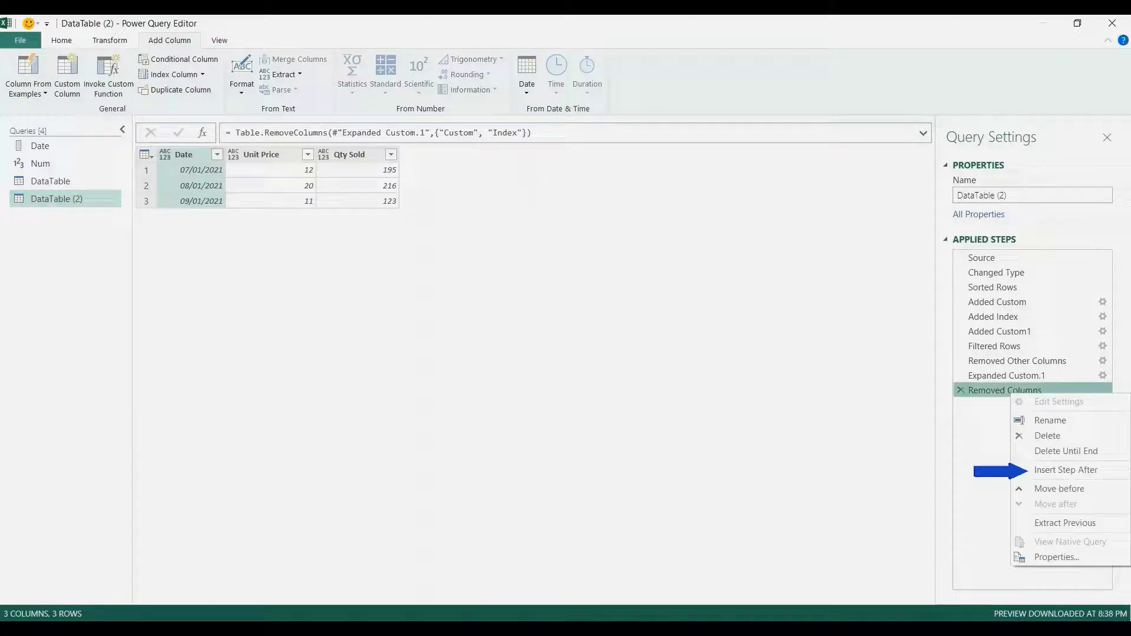
left_click(1066, 470)
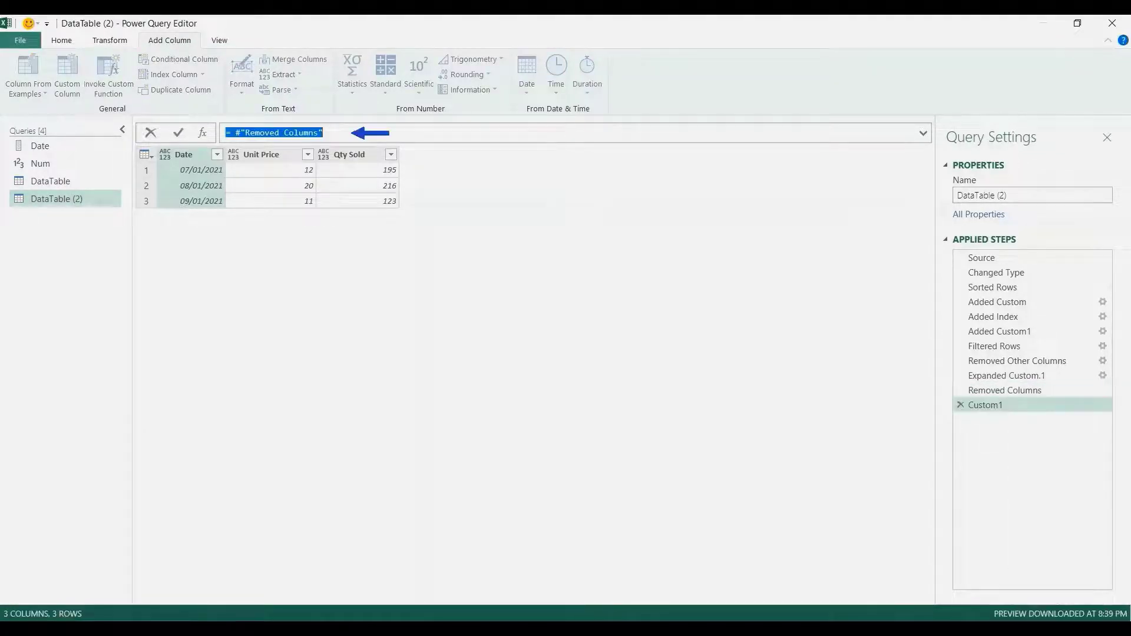
Set the inserted step's formula to = List.Average(#"Removed Columns"[Unit Price])
left_click(323, 133)
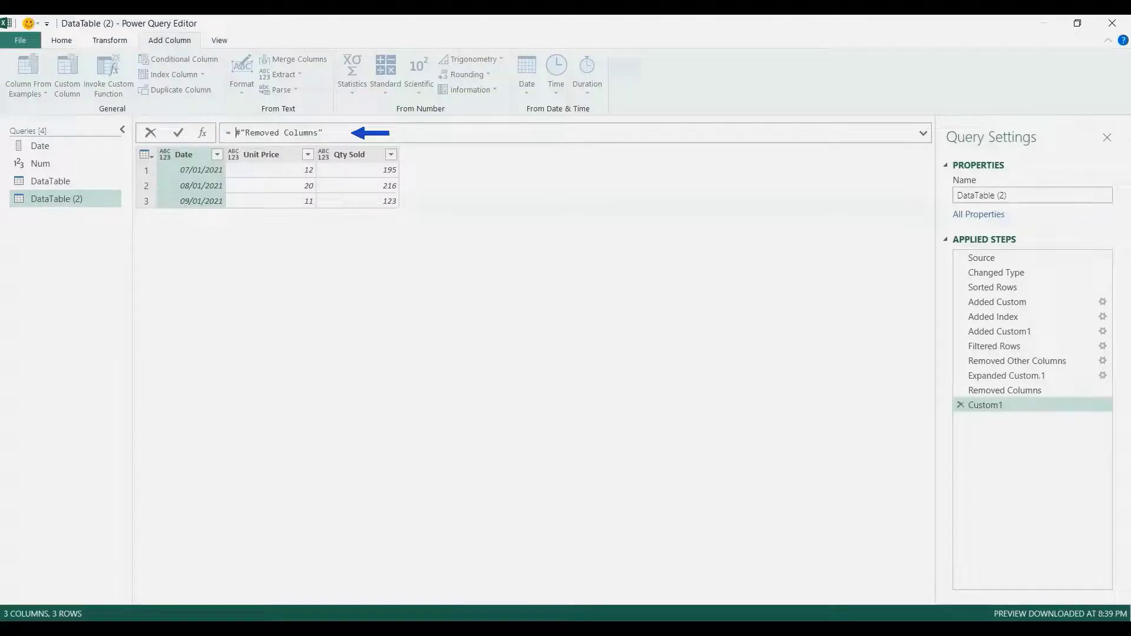
type("List.Average(")
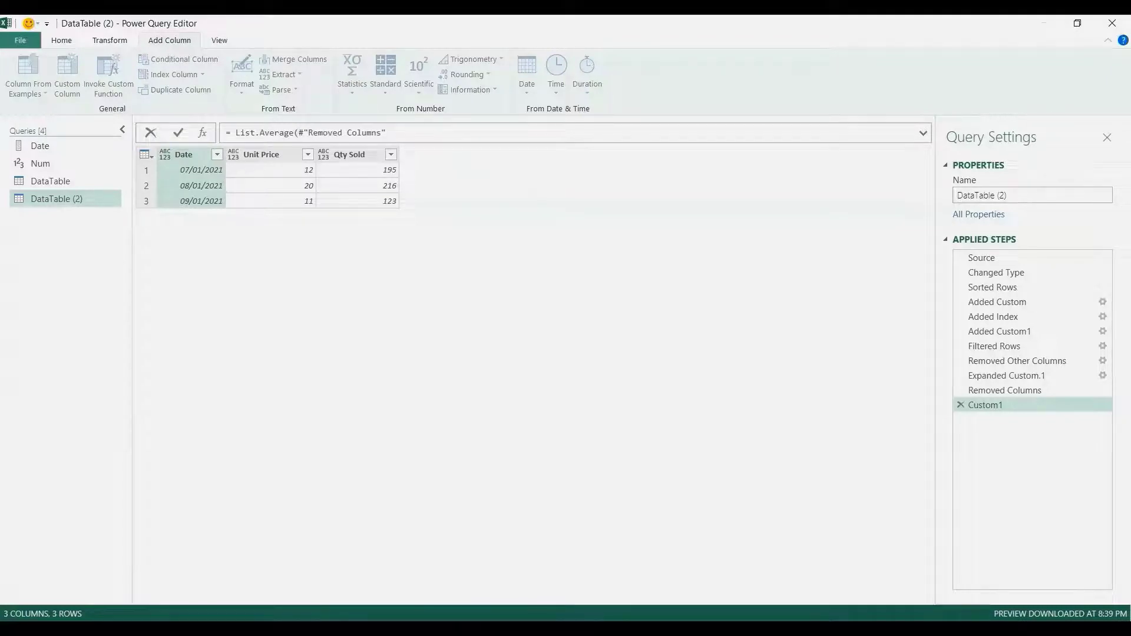
left_click(386, 133)
type("[Unit Price")
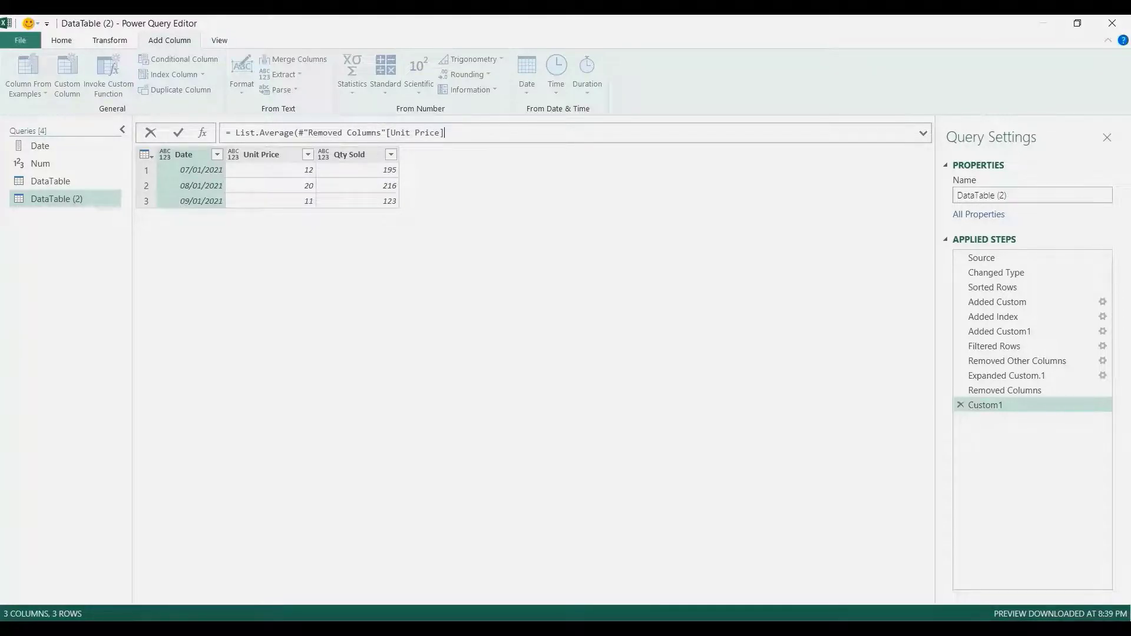
type("])")
key("Return")
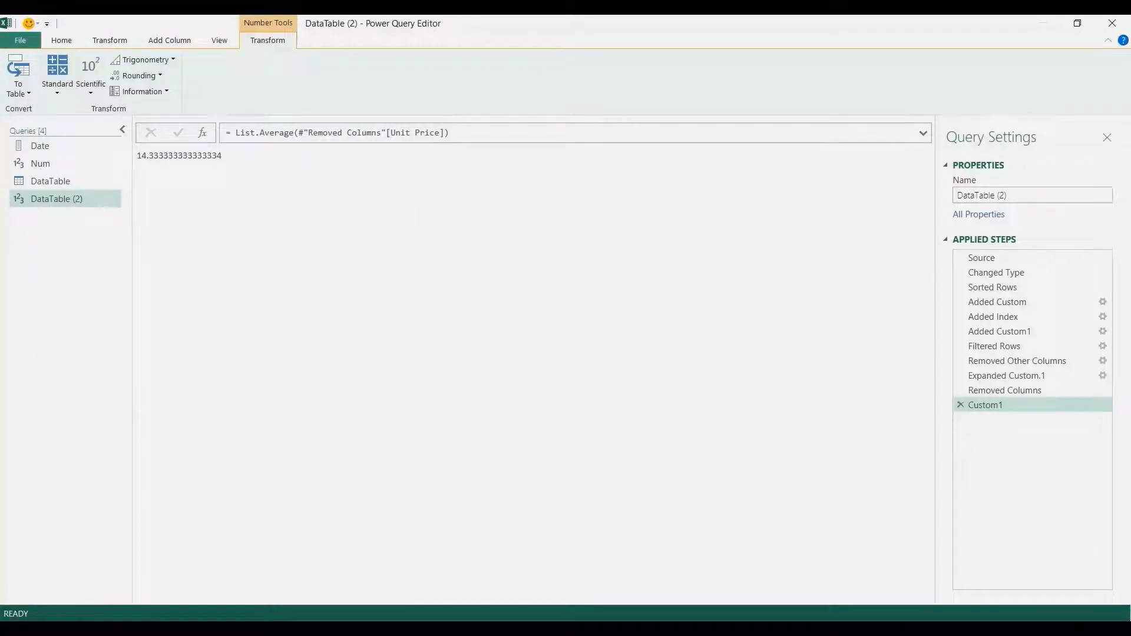
Rename the duplicated query DataTable (2) as Average Unit Price
triple_click(1007, 195)
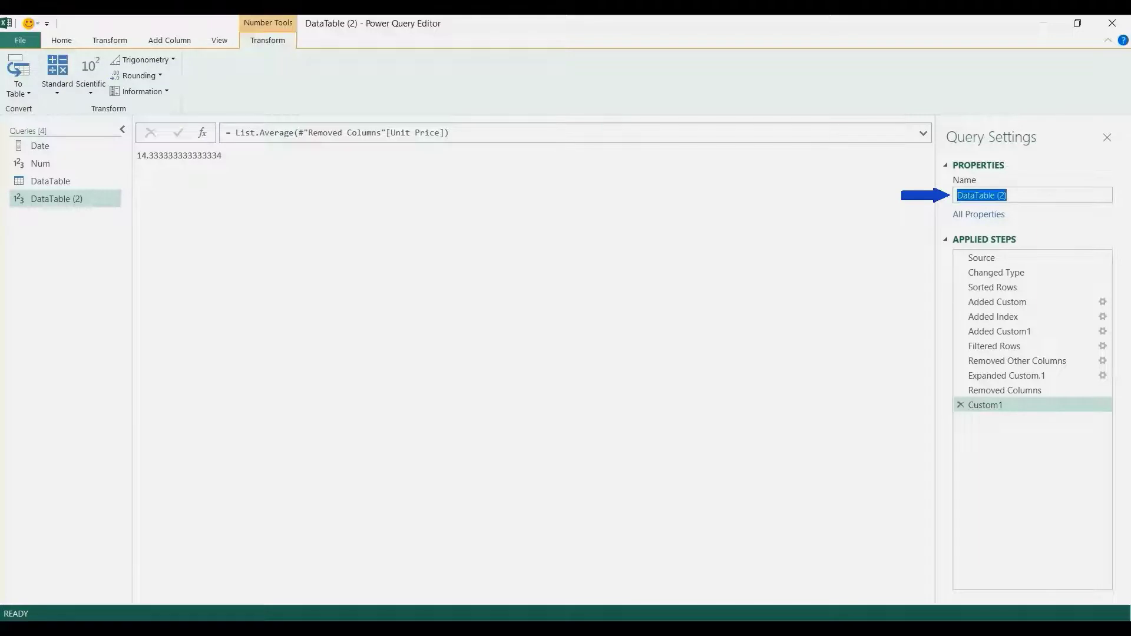
type("Average ")
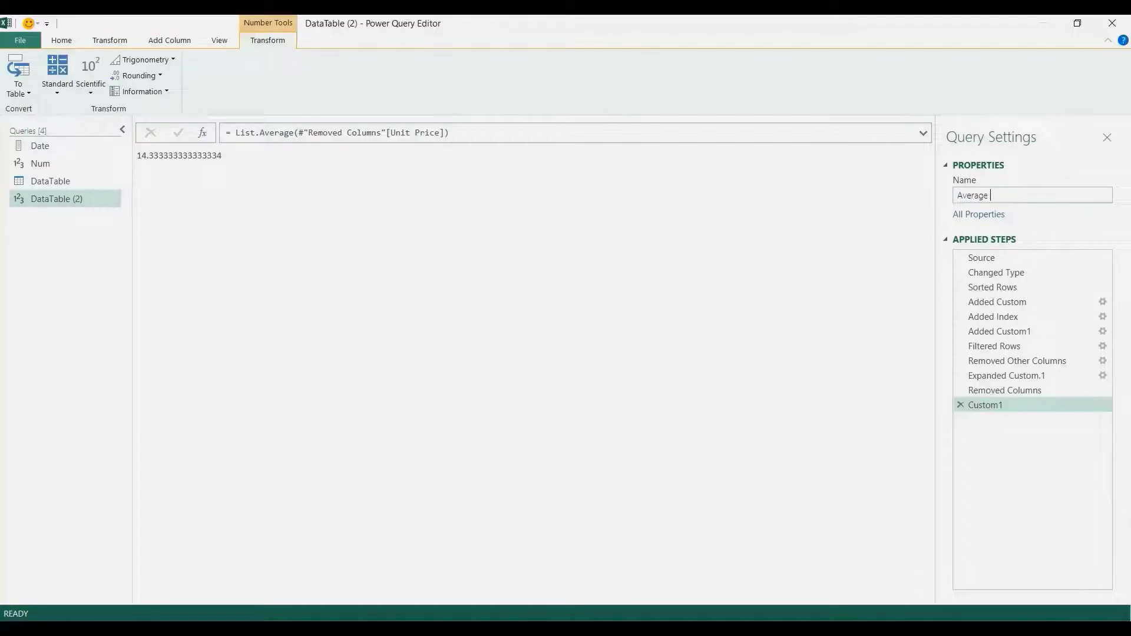
type("Unit Pric")
type("e")
key("Return")
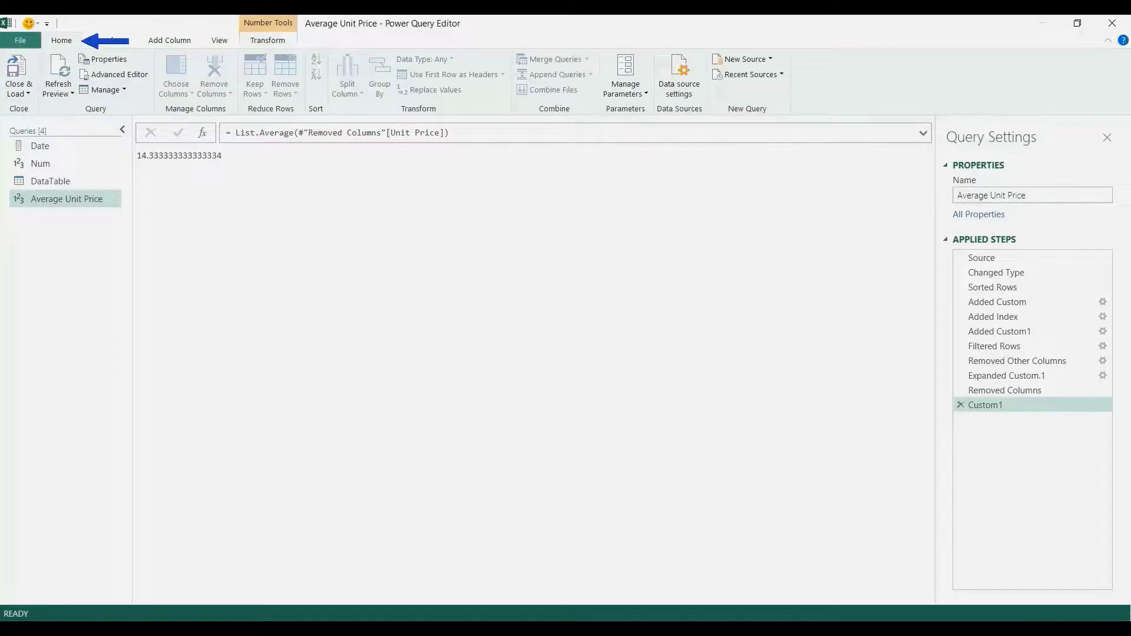
Close the Power Query Editor and load the new queries as connections only
left_click(19, 89)
left_click(54, 125)
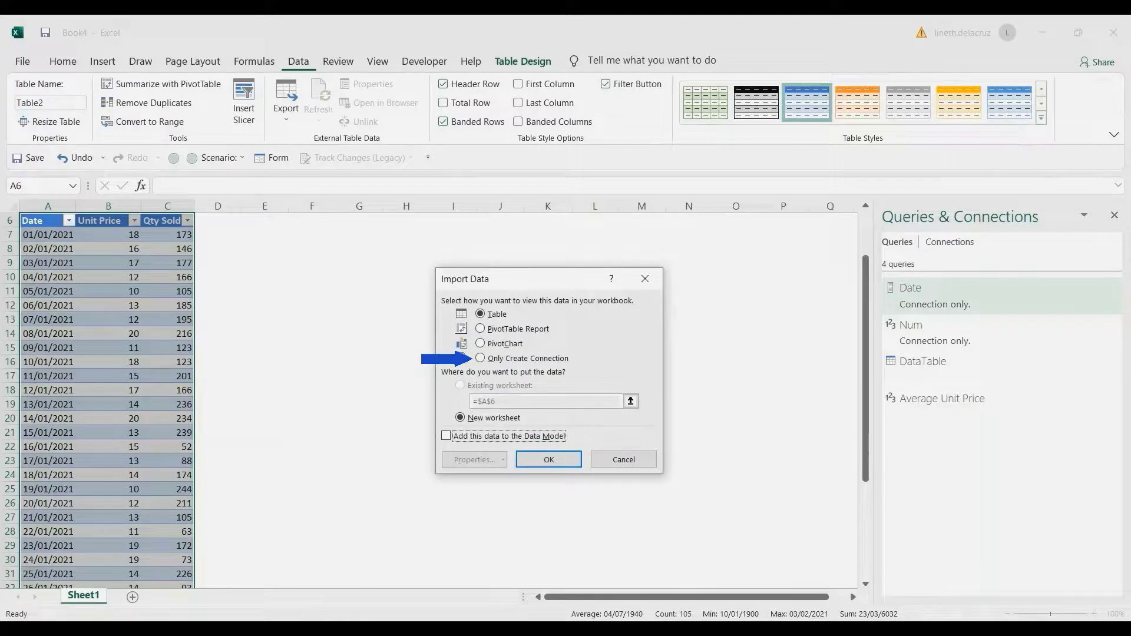
left_click(480, 358)
left_click(547, 460)
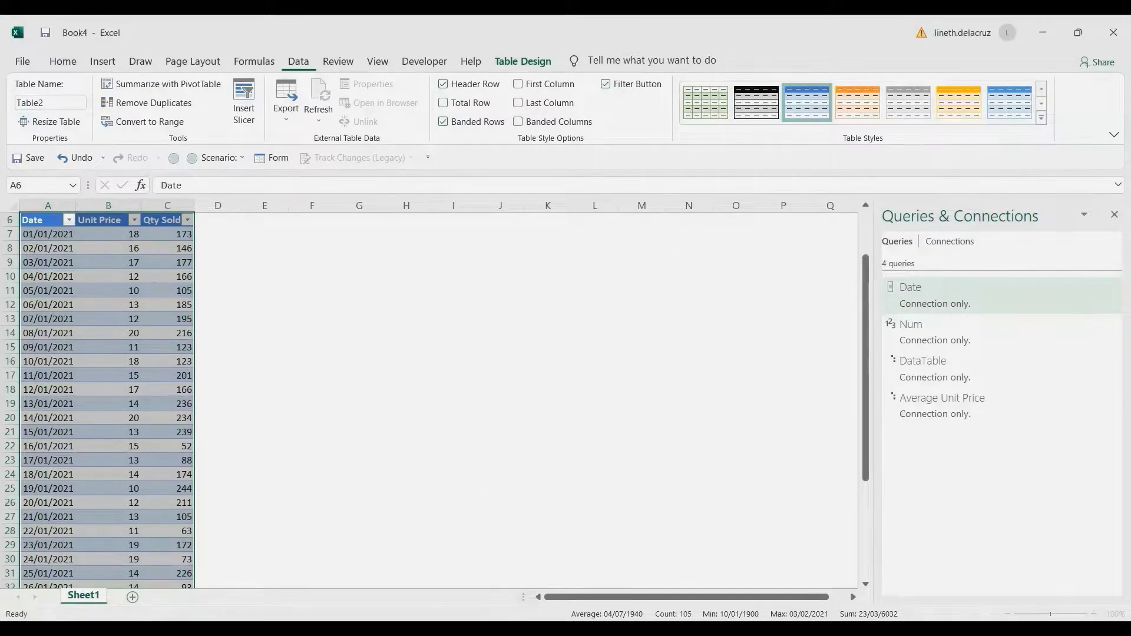
Load the Average Unit Price query as a table in the existing worksheet at cell F2
scroll(436, 395, "up", 2)
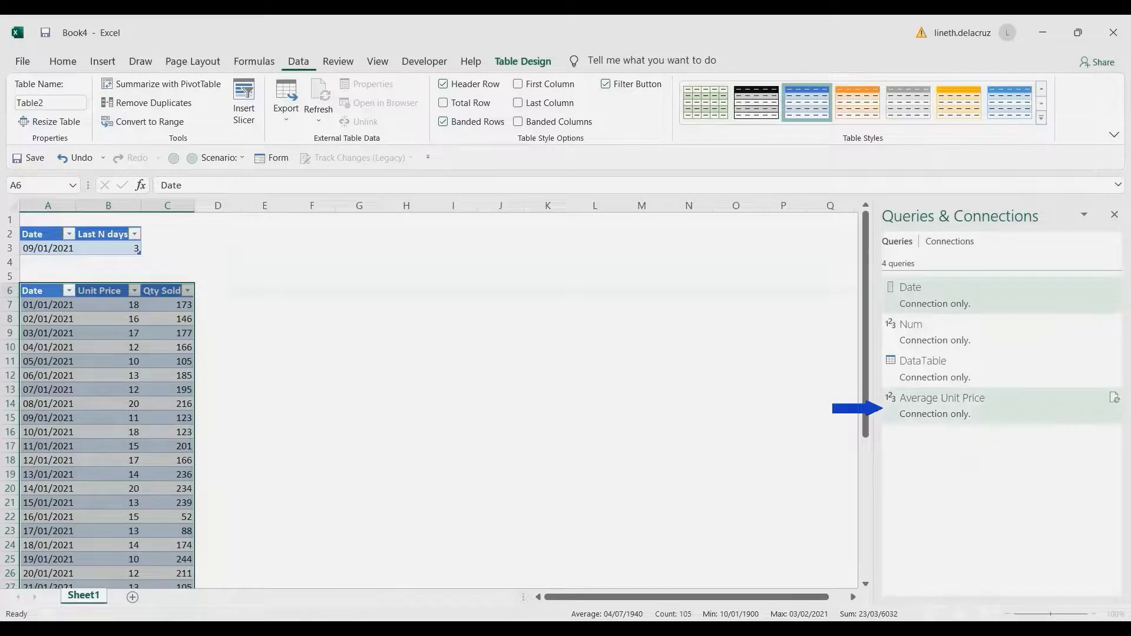
mouse_move(943, 405)
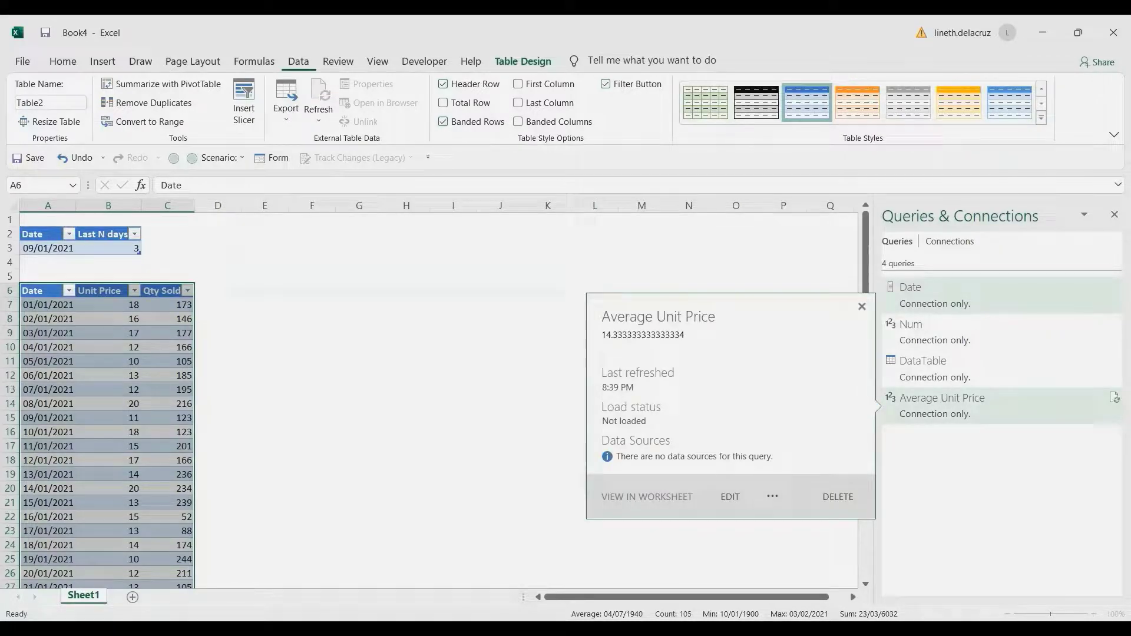
right_click(942, 405)
left_click(966, 442)
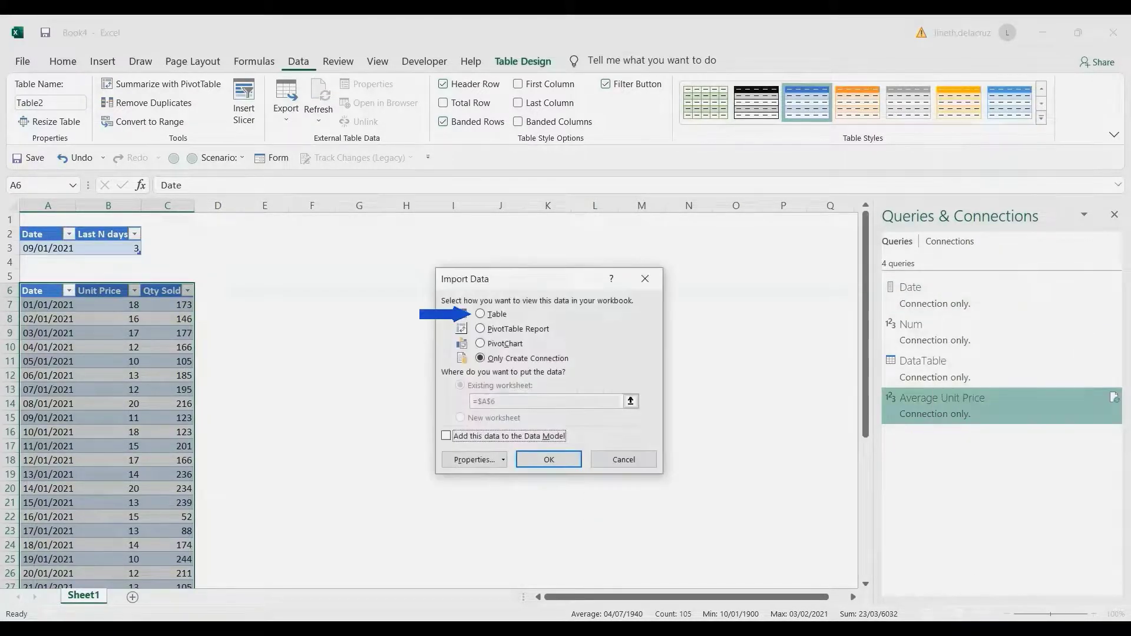
left_click(480, 314)
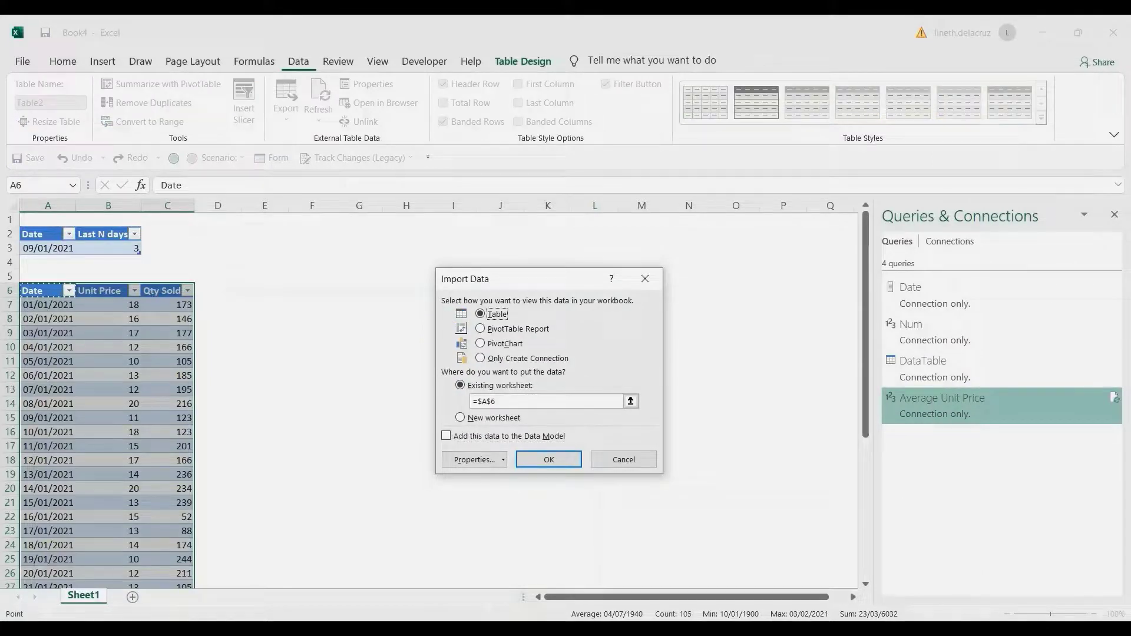
left_click(312, 233)
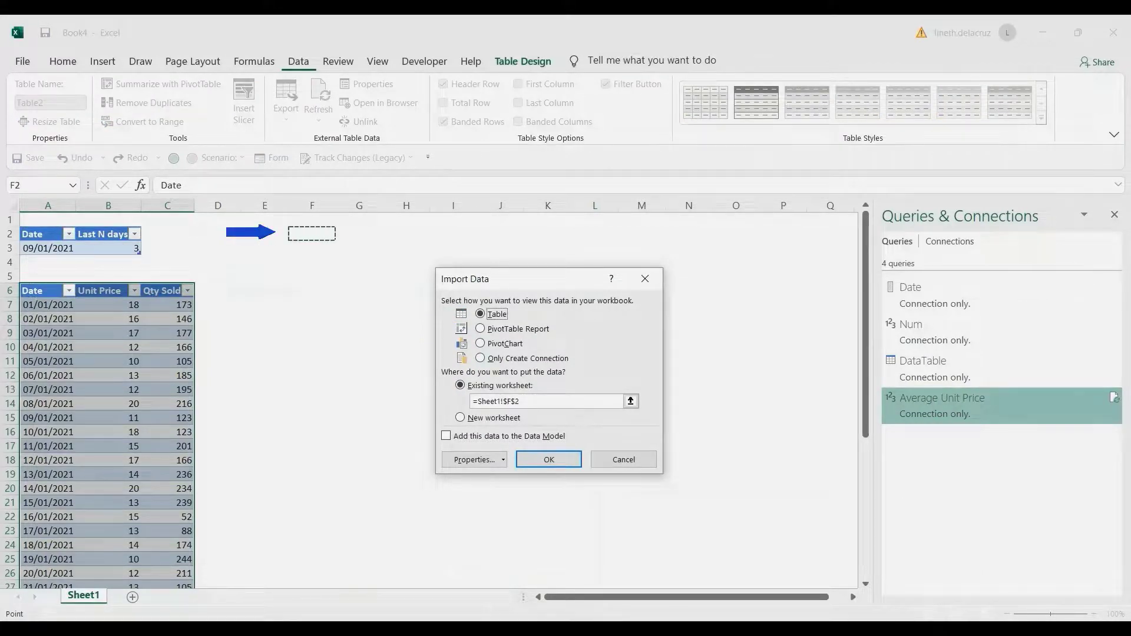
left_click(549, 460)
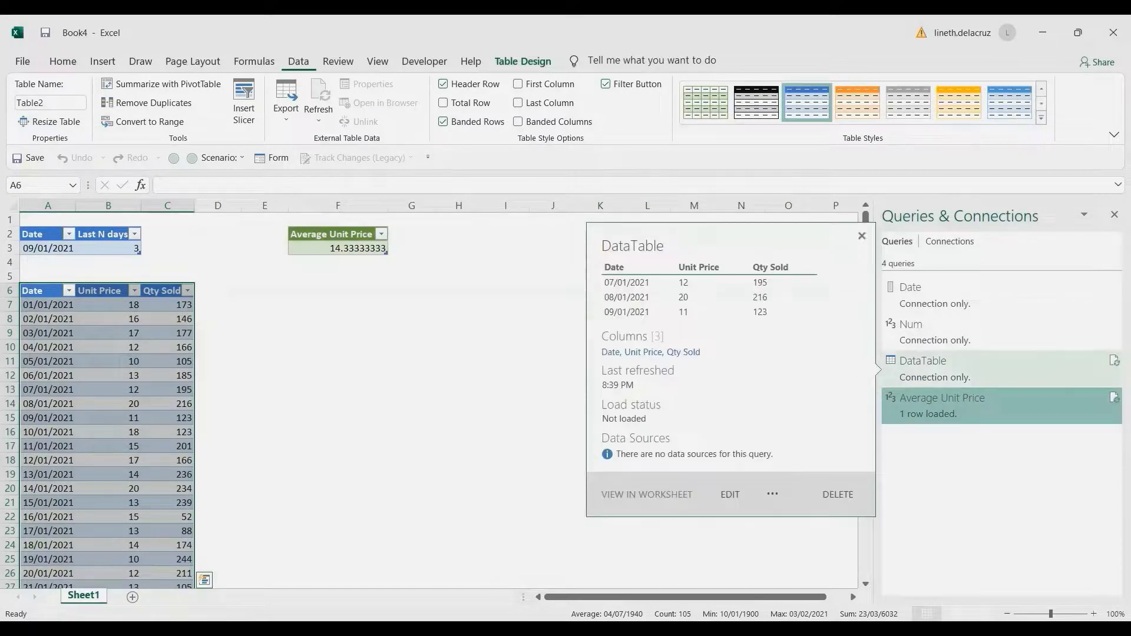
Load the DataTable query as a table in the existing worksheet at cell F6
right_click(940, 362)
left_click(980, 441)
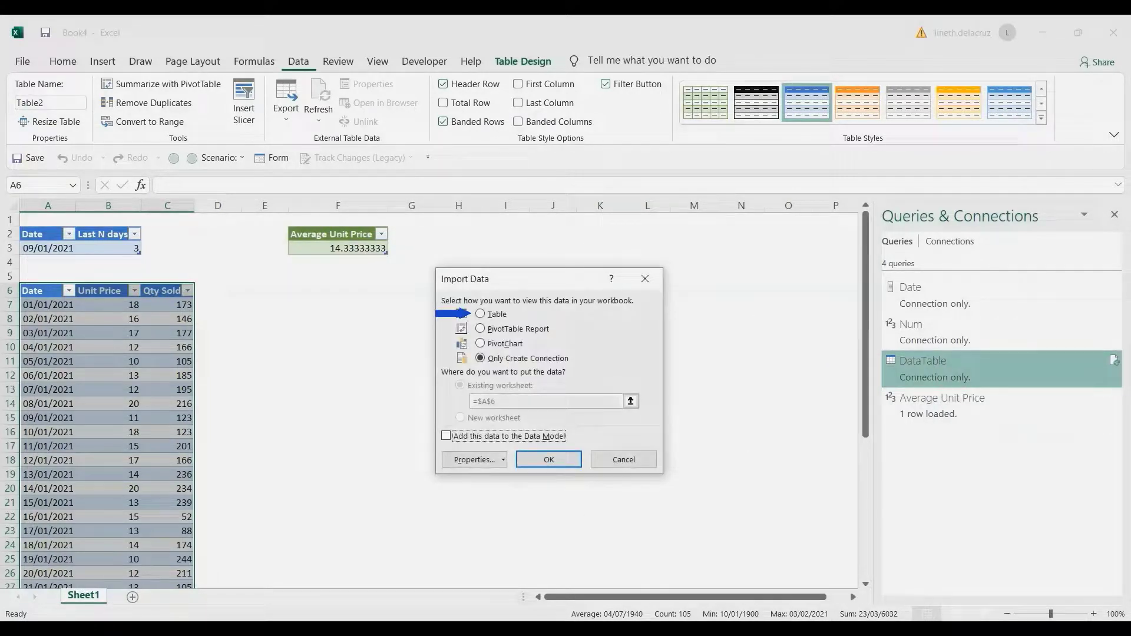
left_click(480, 313)
left_click(337, 290)
left_click(549, 460)
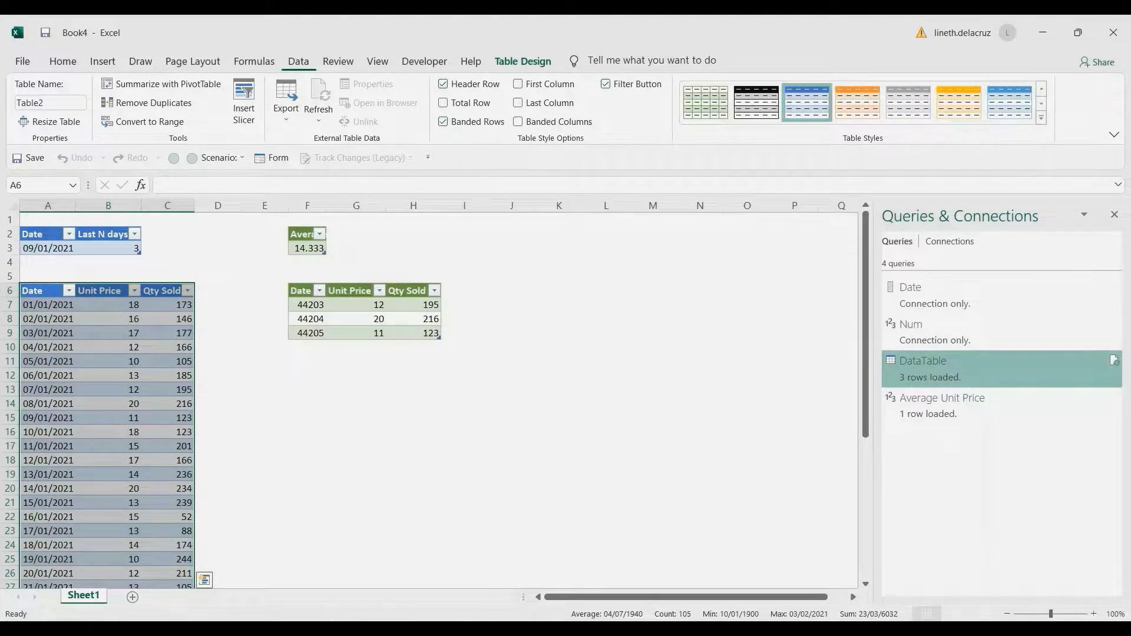
Format column F as dates of the type *14/03/2012
left_click(307, 205)
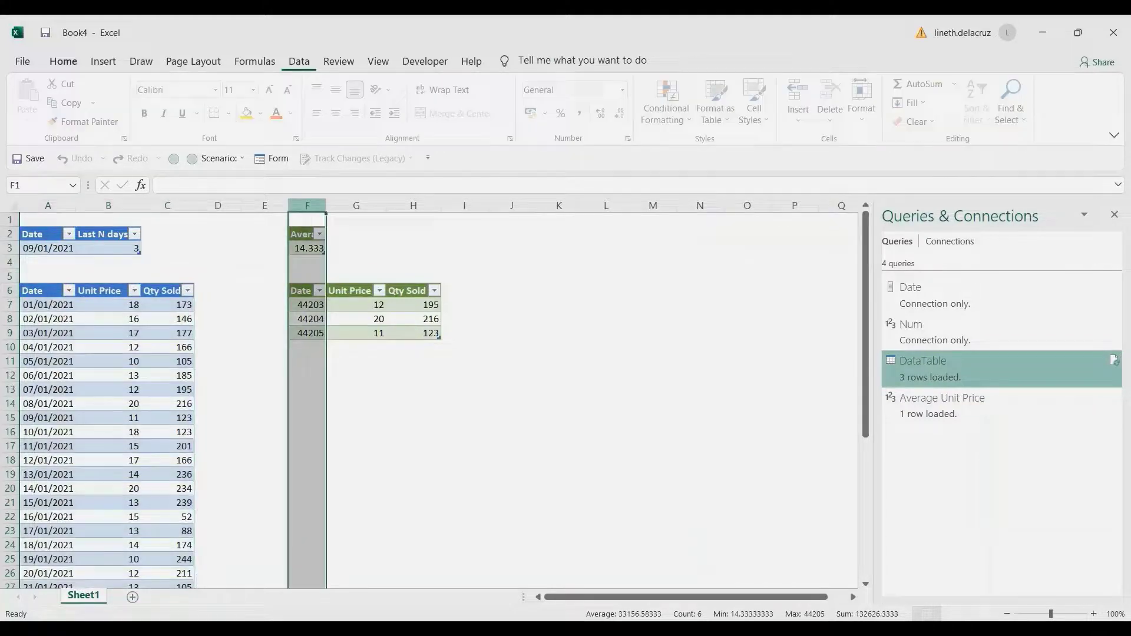
left_click(630, 137)
left_click(374, 297)
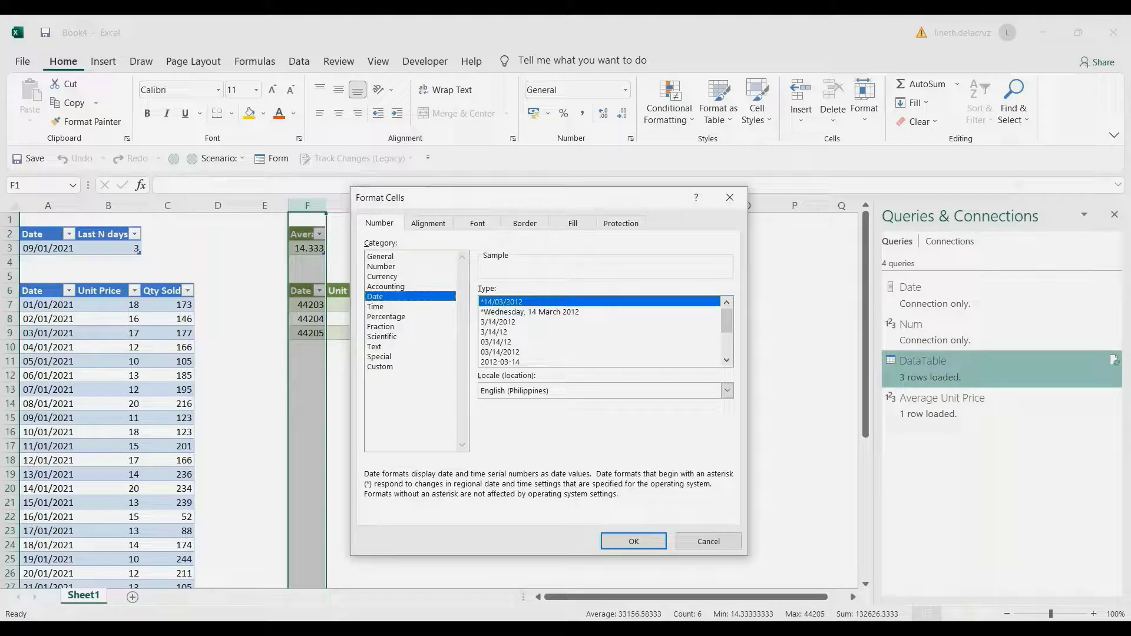
left_click(633, 540)
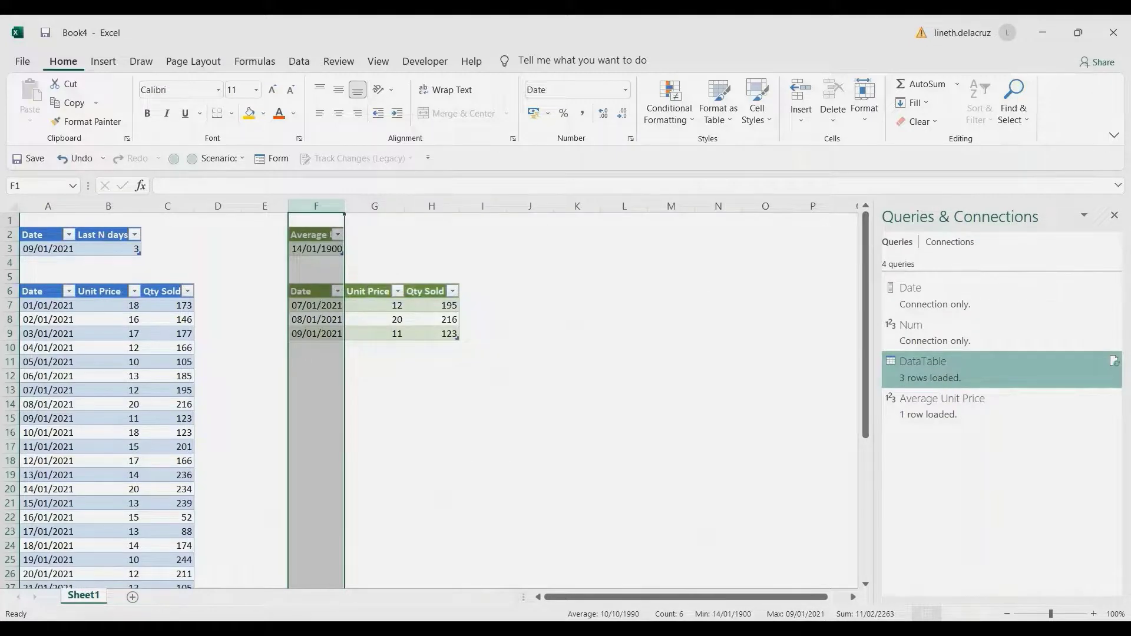
Apply the comma number style with two decimals to the average unit price in cell F3
left_click(316, 248)
left_click(582, 113)
left_click(576, 249)
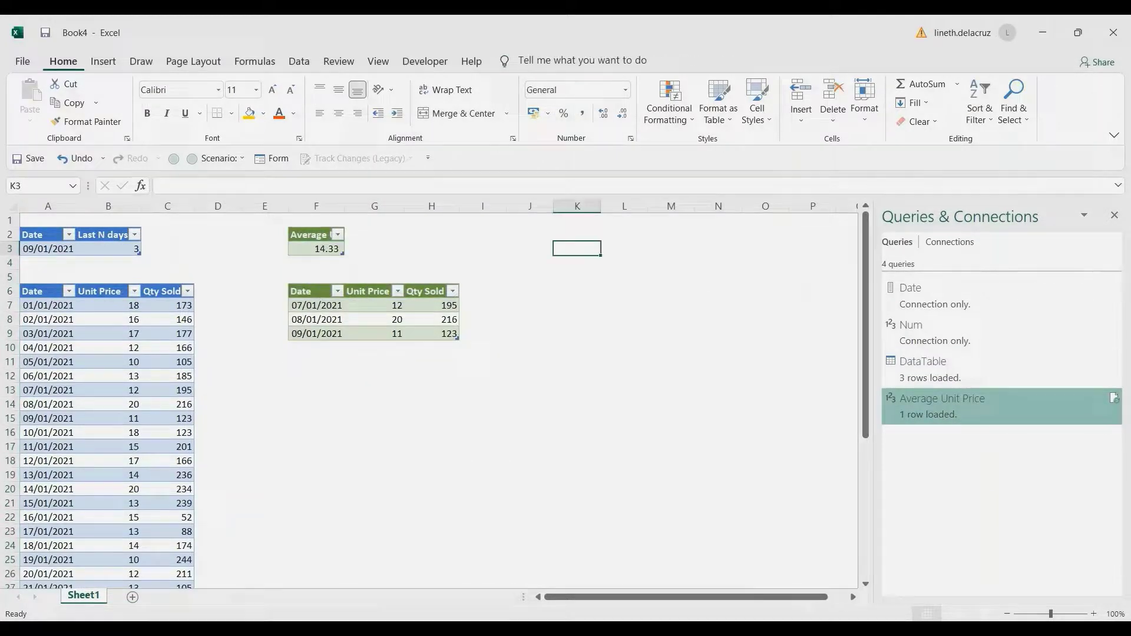
Set the input table's Date to 10/01/2021 and its Last N days value to 7
left_click(48, 249)
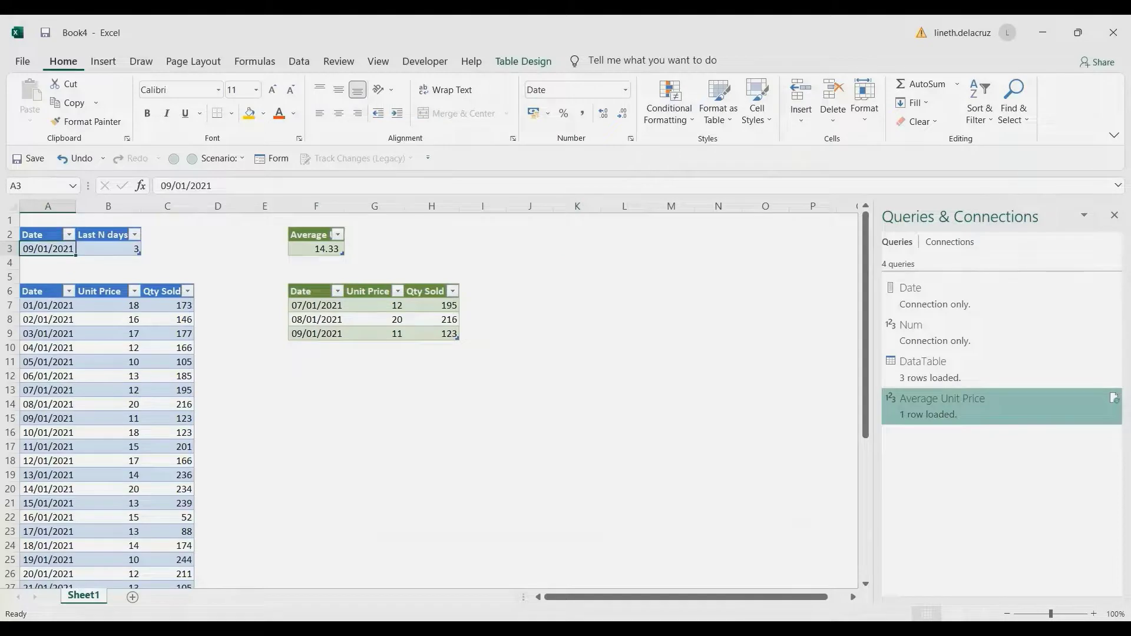
left_click(170, 186)
key("BackSpace")
key("BackSpace")
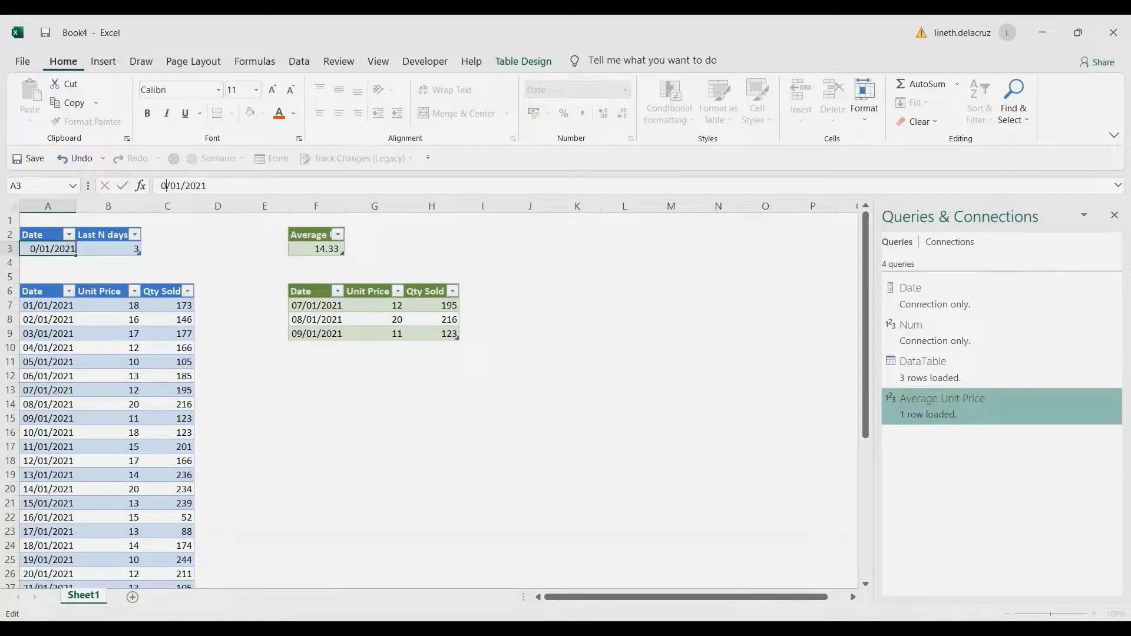
type("10")
key("Tab")
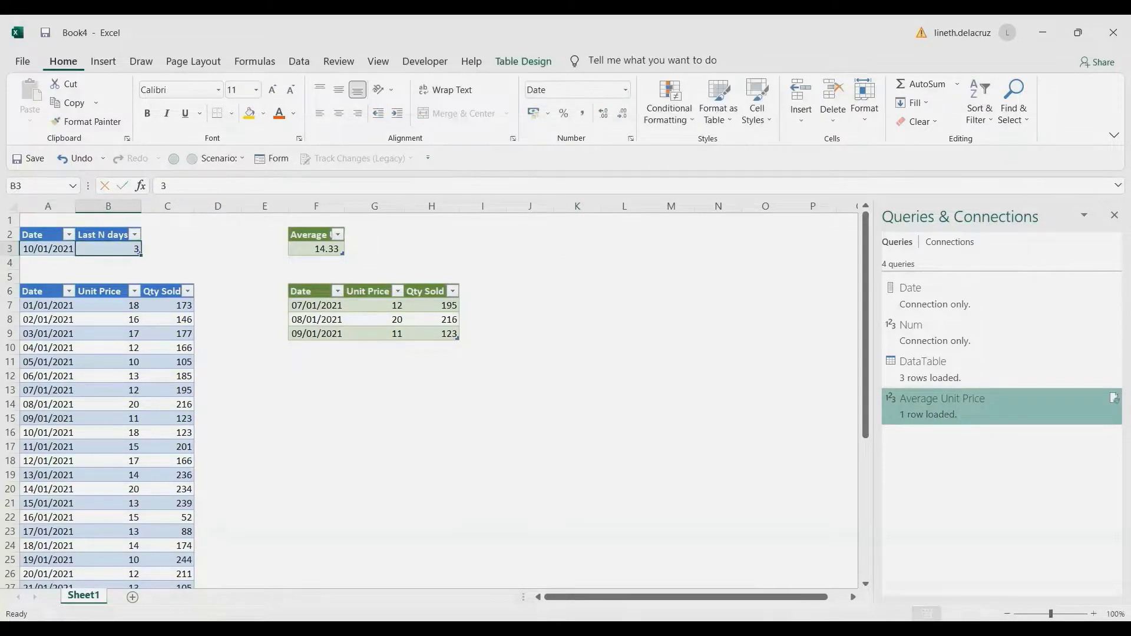
type("7")
key("Return")
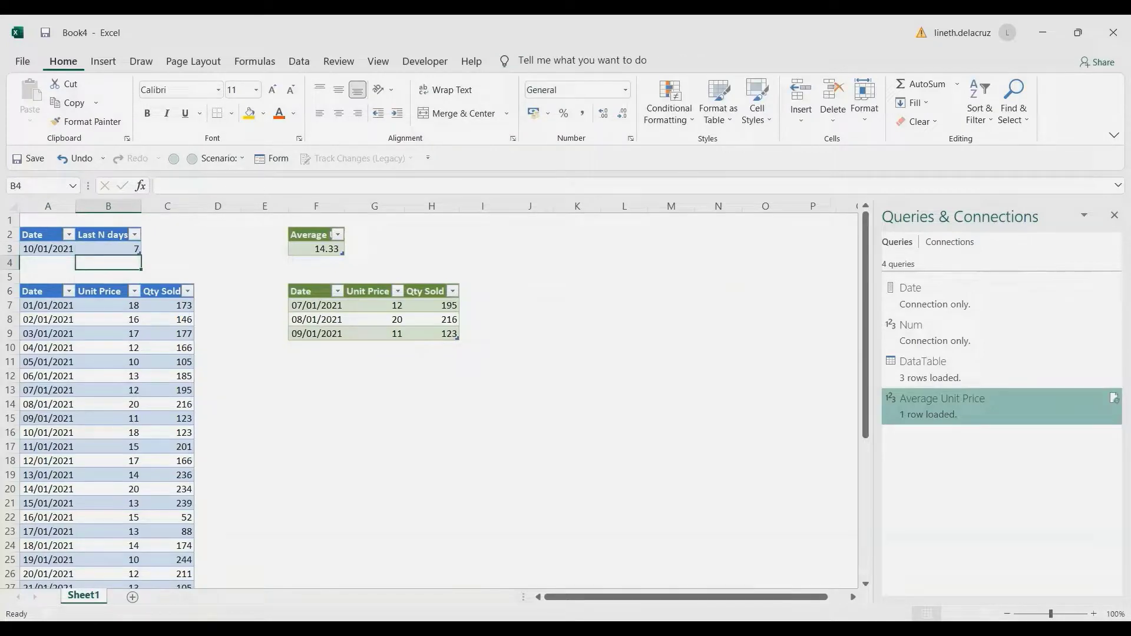
Refresh all queries and check the dates and unit prices in the DataTable output against the average
left_click(298, 62)
left_click(274, 95)
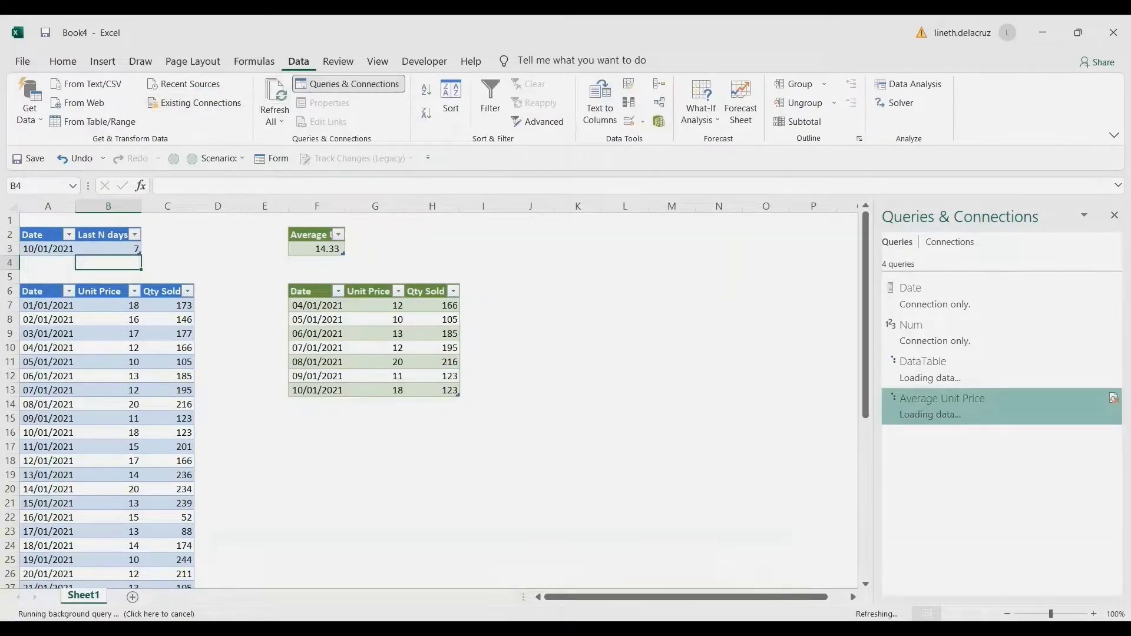
left_click_drag(338, 305, 338, 390)
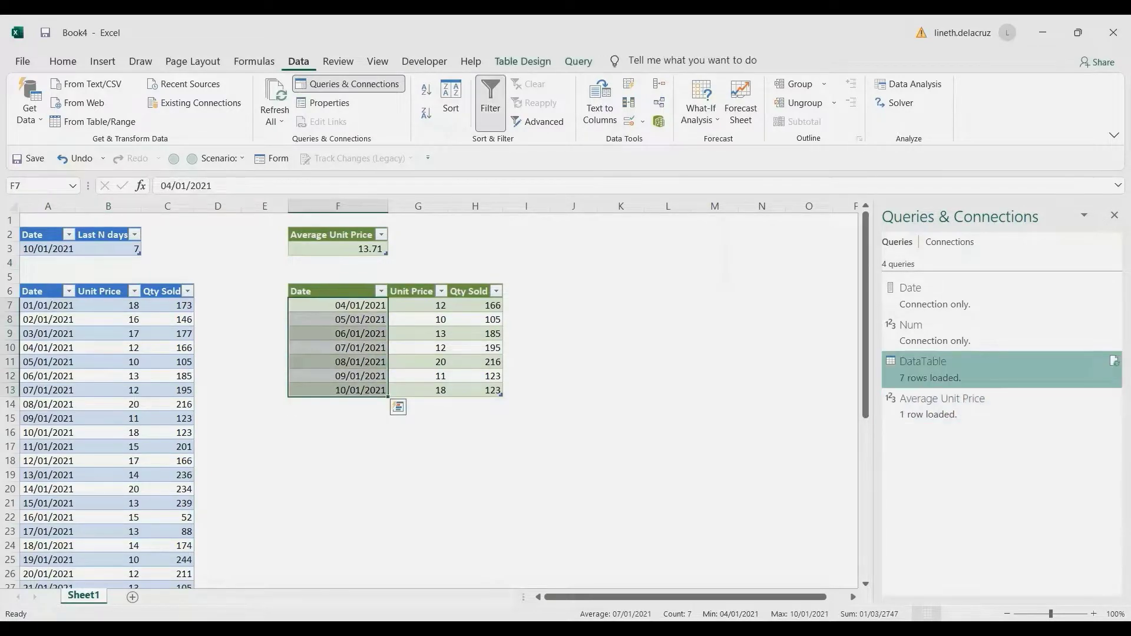
left_click_drag(418, 305, 418, 390)
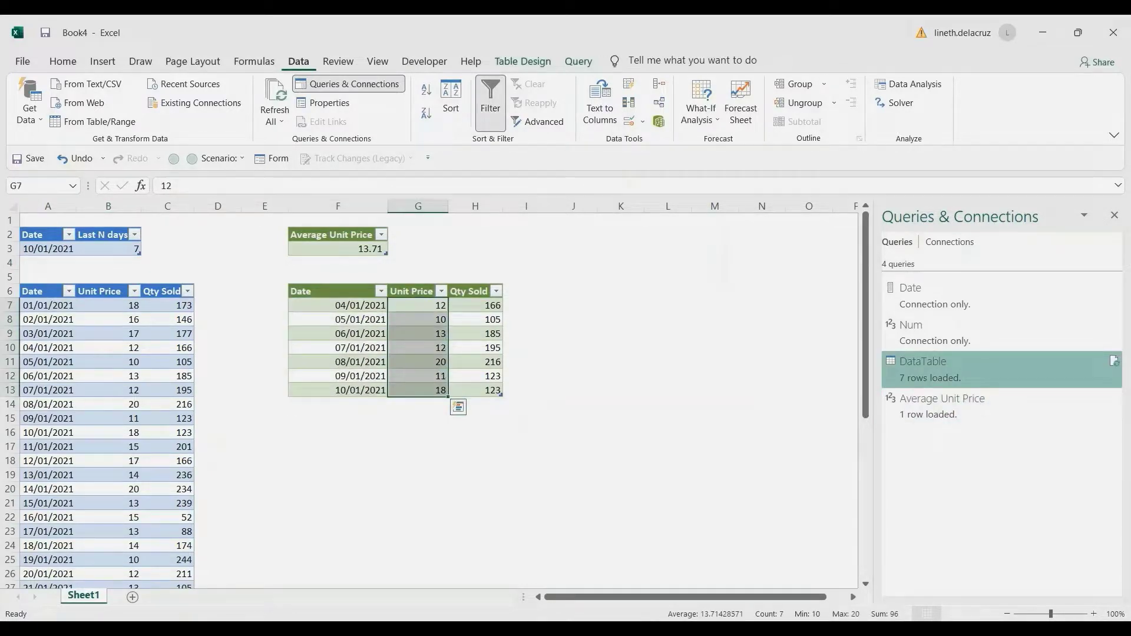
left_click(338, 432)
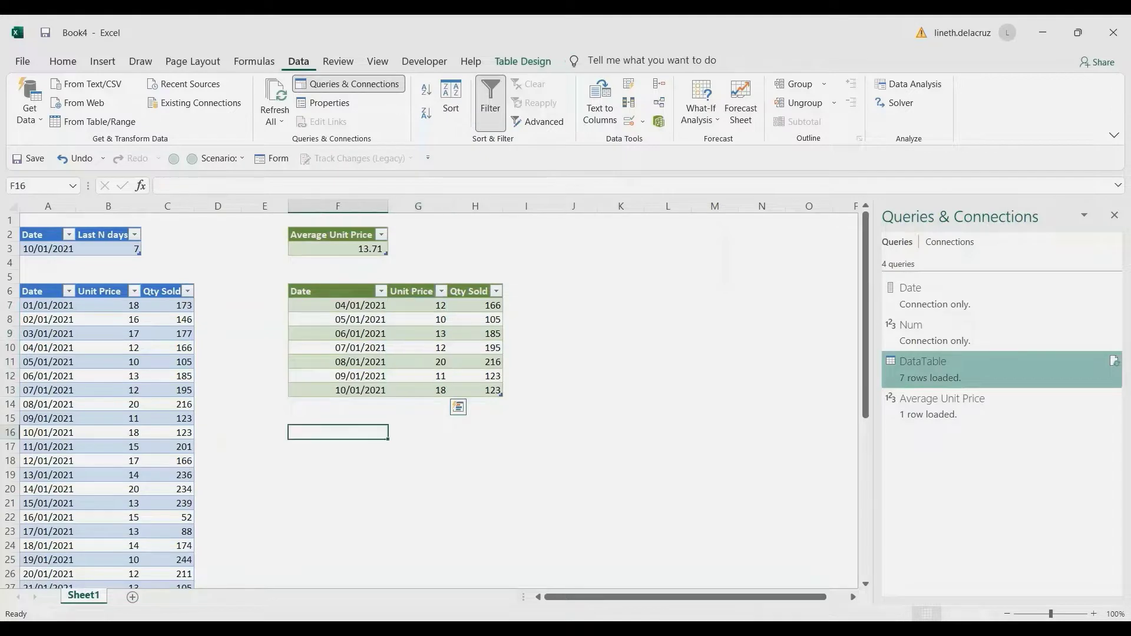